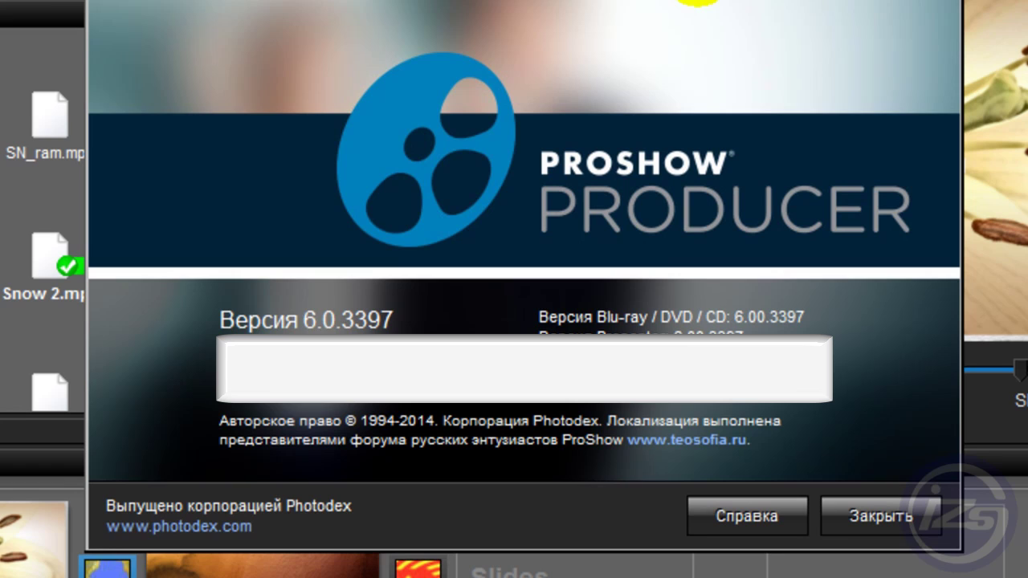
Step: Check the program version in the About window, then close that window
drag(698, 1, 696, 0)
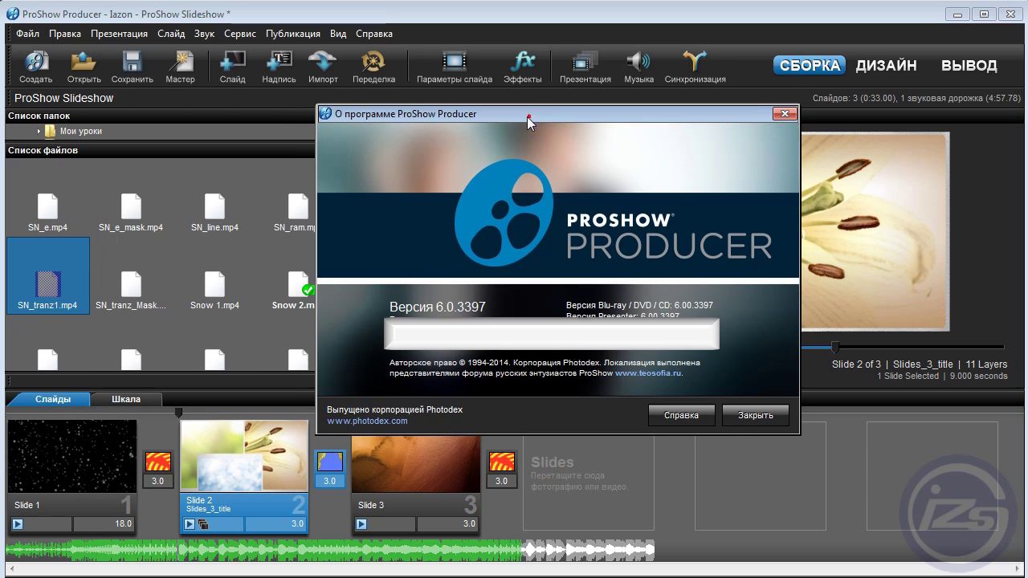
mouse_move(527, 116)
mouse_down()
mouse_move(509, 99)
mouse_move(518, 105)
mouse_up()
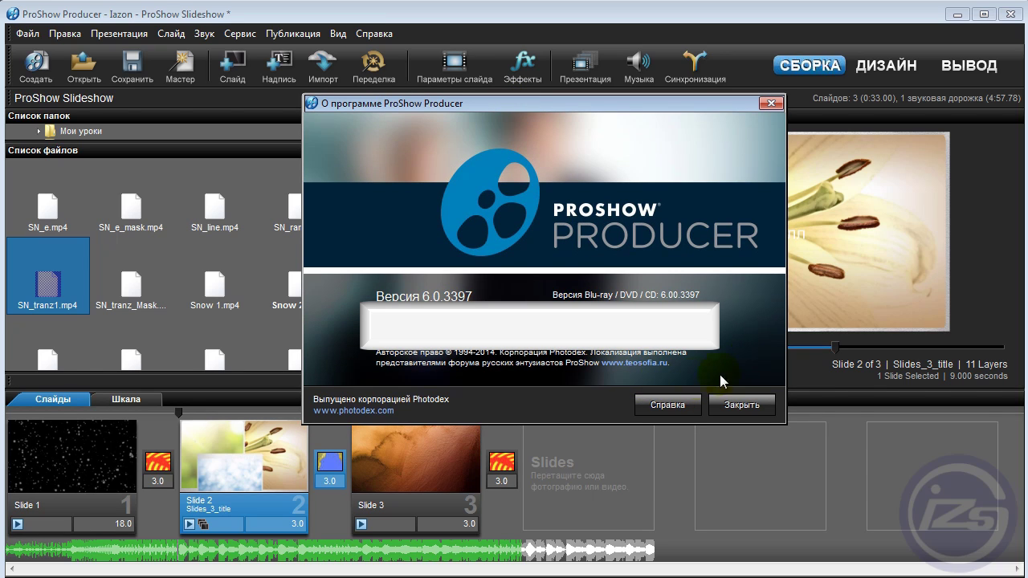
drag(724, 103, 741, 124)
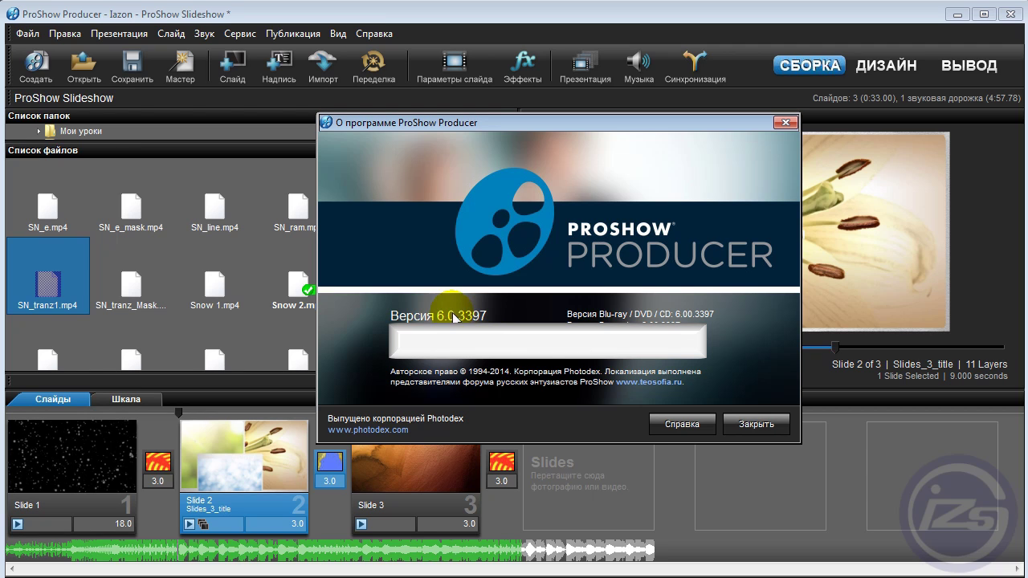
drag(620, 129, 620, 119)
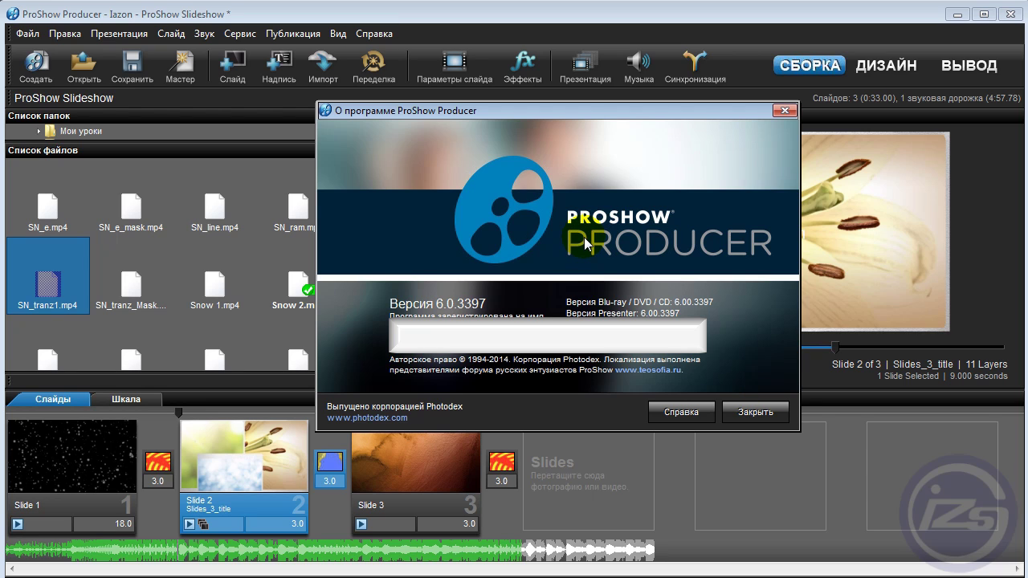
click(750, 410)
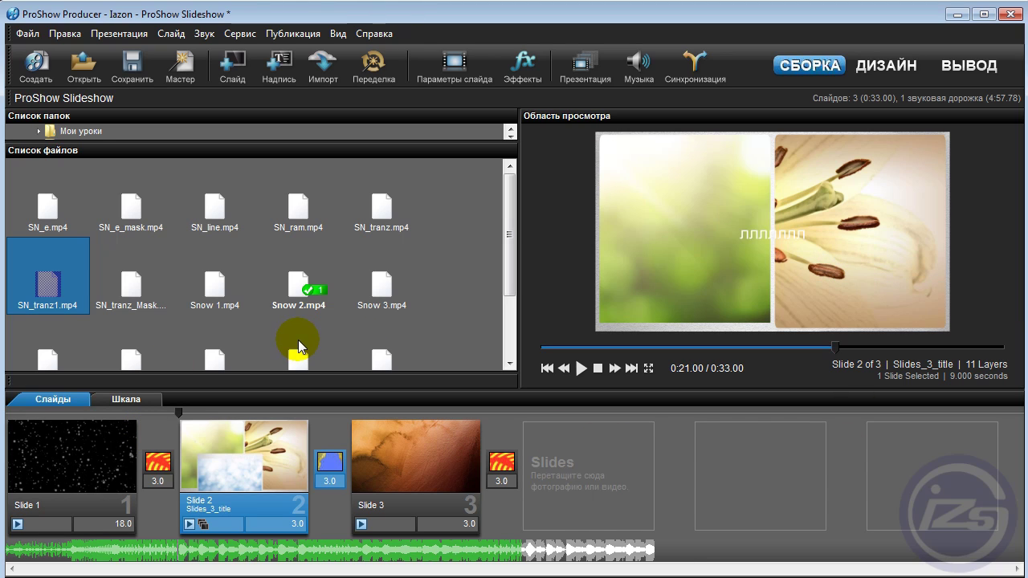
Step: Open the settings of slide 2 and select its existing caption for editing
double_click(289, 441)
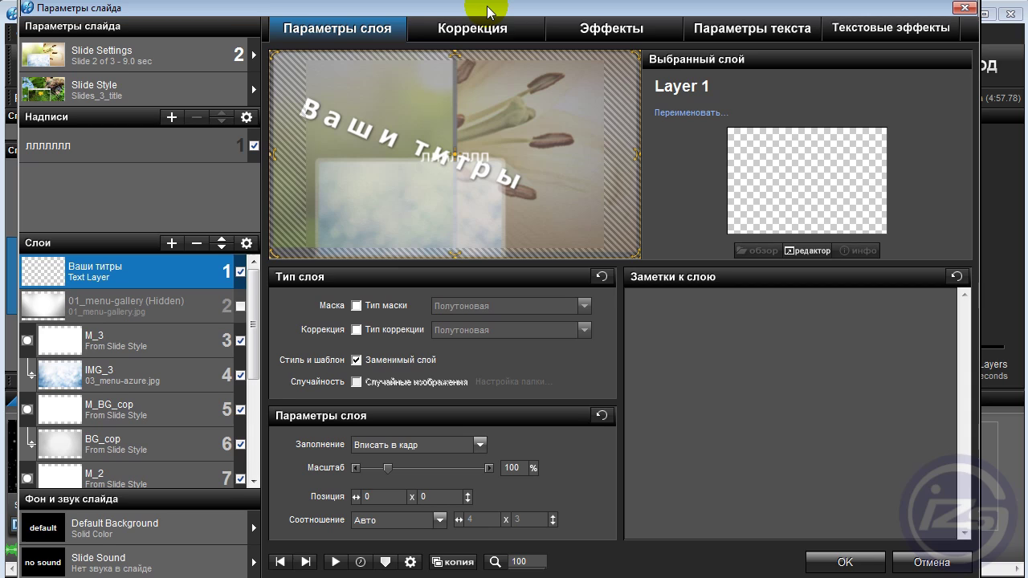
drag(487, 15, 488, 13)
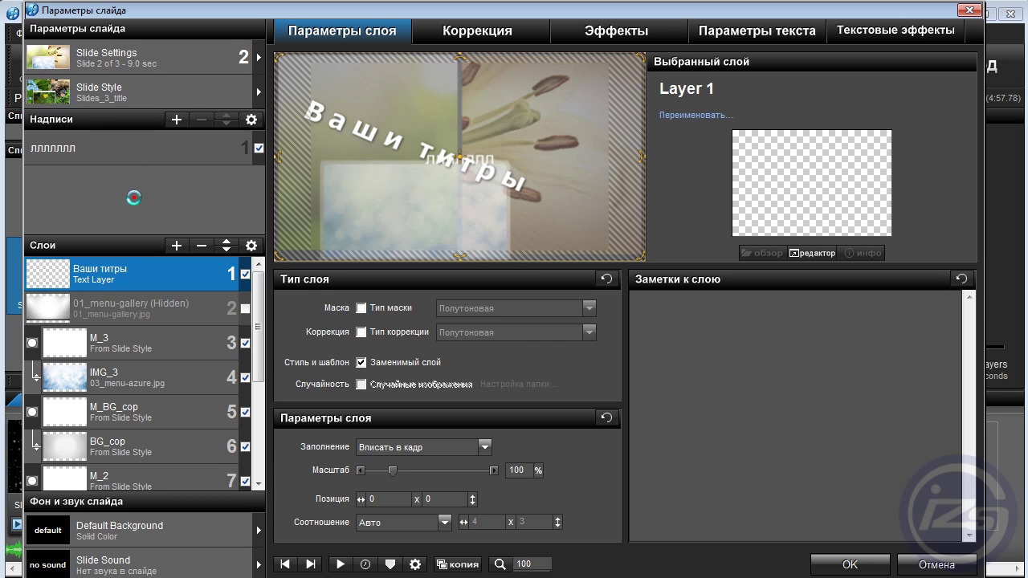
click(142, 147)
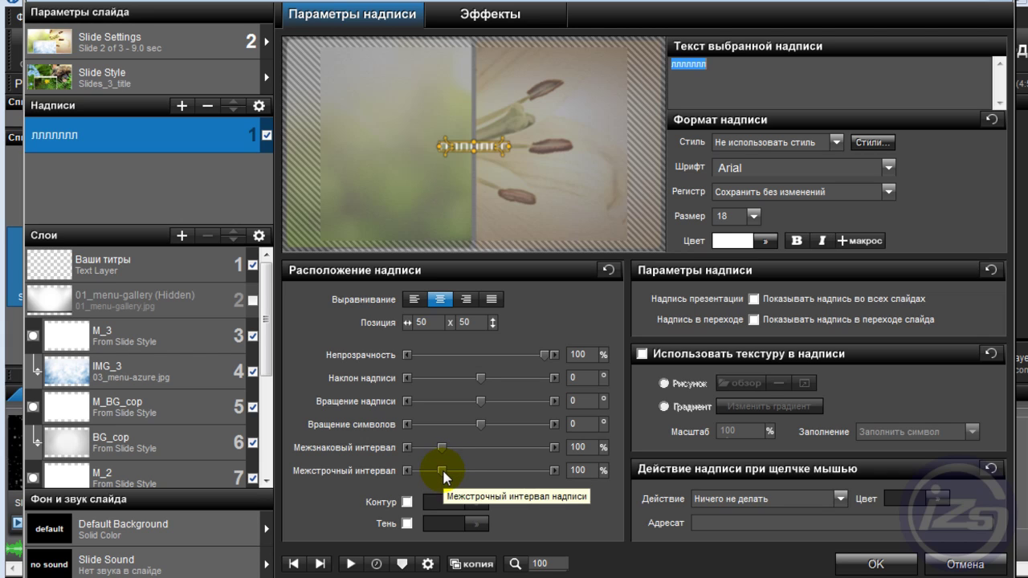
Step: Format the caption as bold size 30 text with 201.9% character spacing and 195.4% line spacing
drag(442, 452, 453, 451)
click(753, 216)
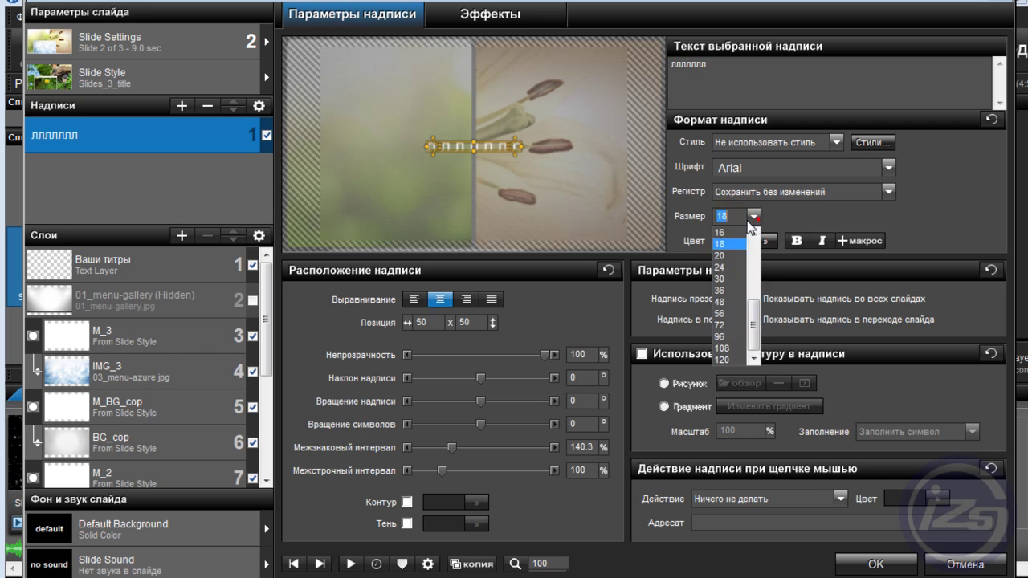
click(736, 279)
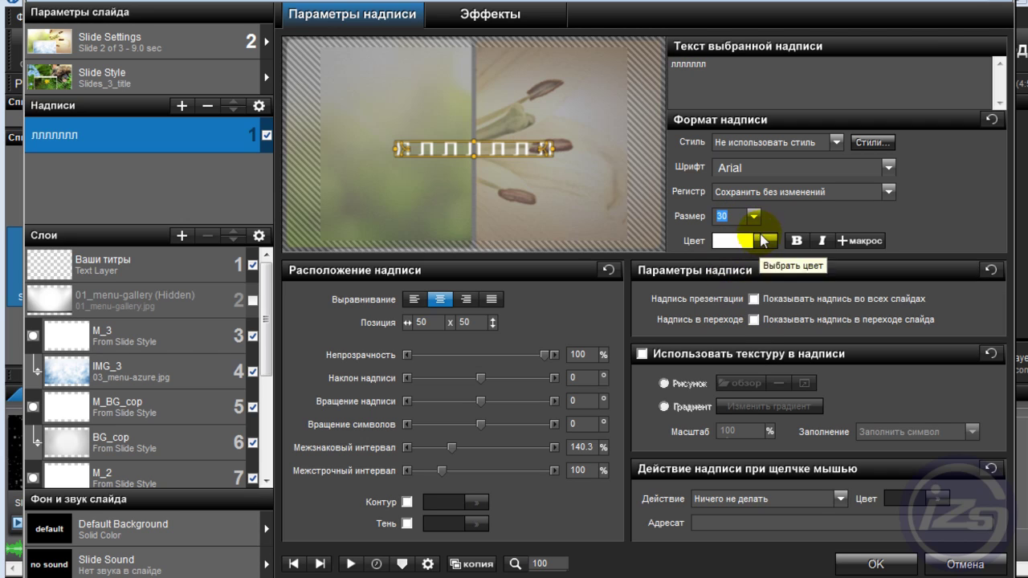
click(795, 240)
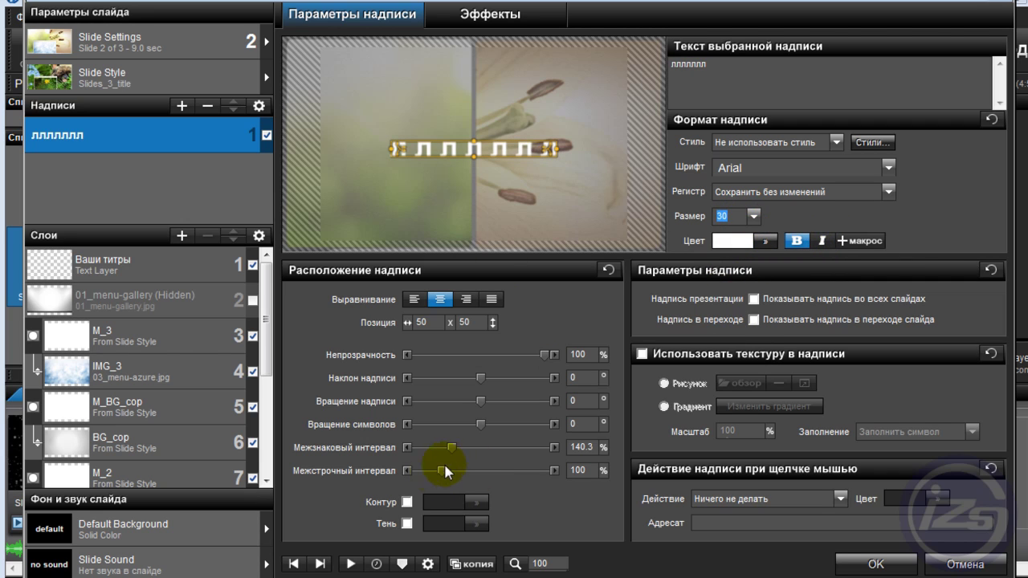
drag(453, 447, 466, 470)
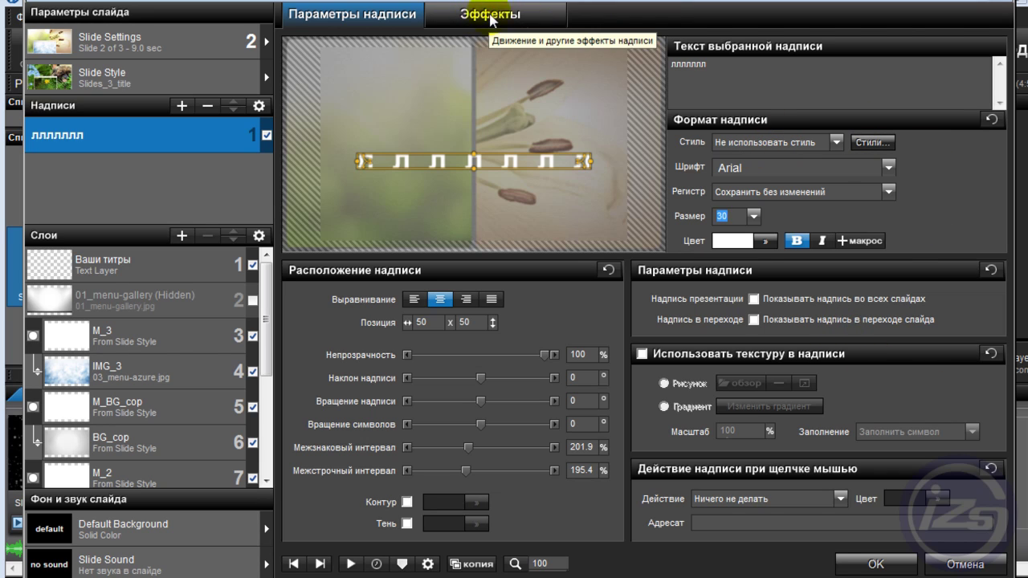
Step: Set the soundtrack volume to 109% at the caption's second keyframe in its effects
click(462, 18)
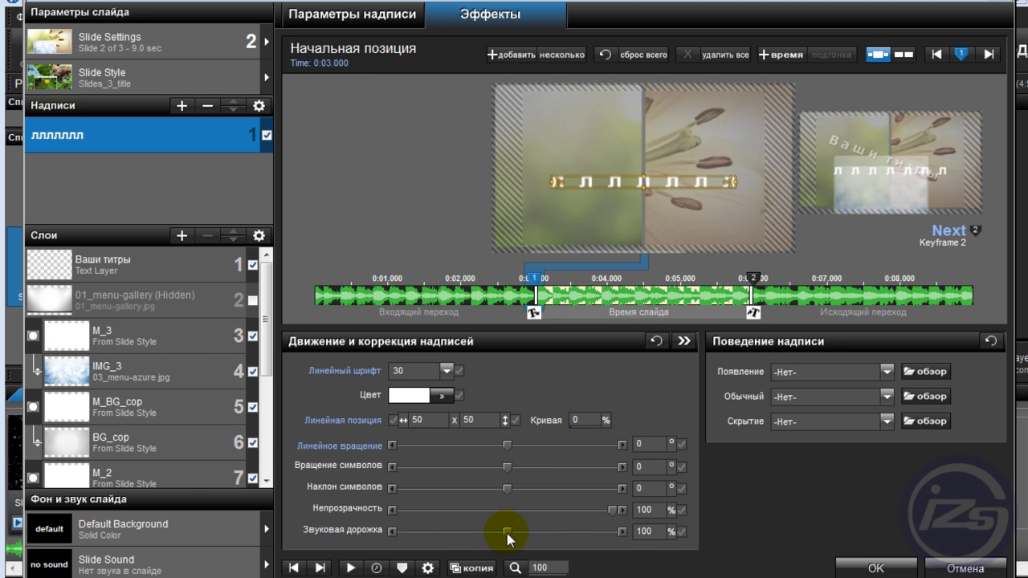
click(534, 277)
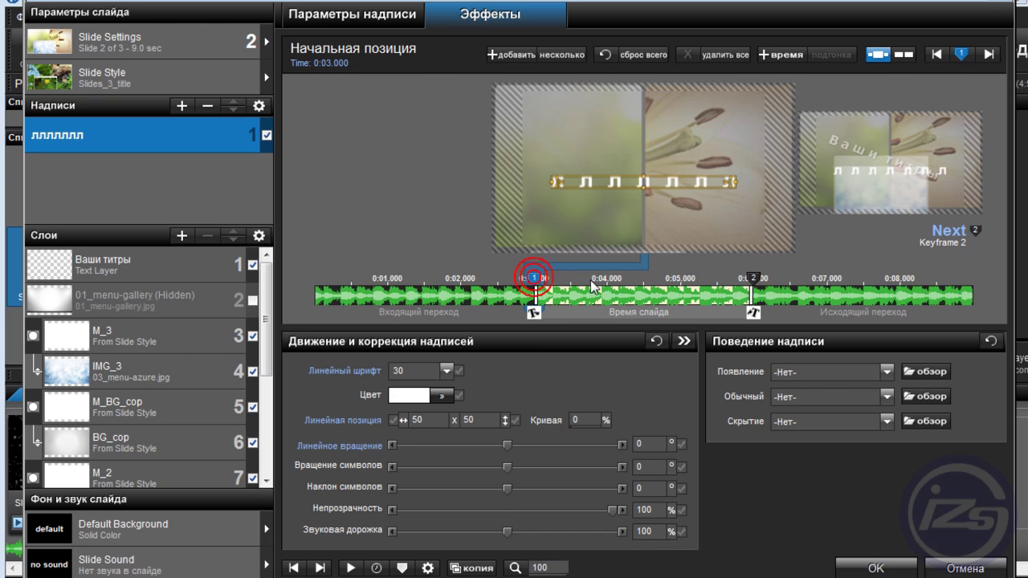
click(751, 278)
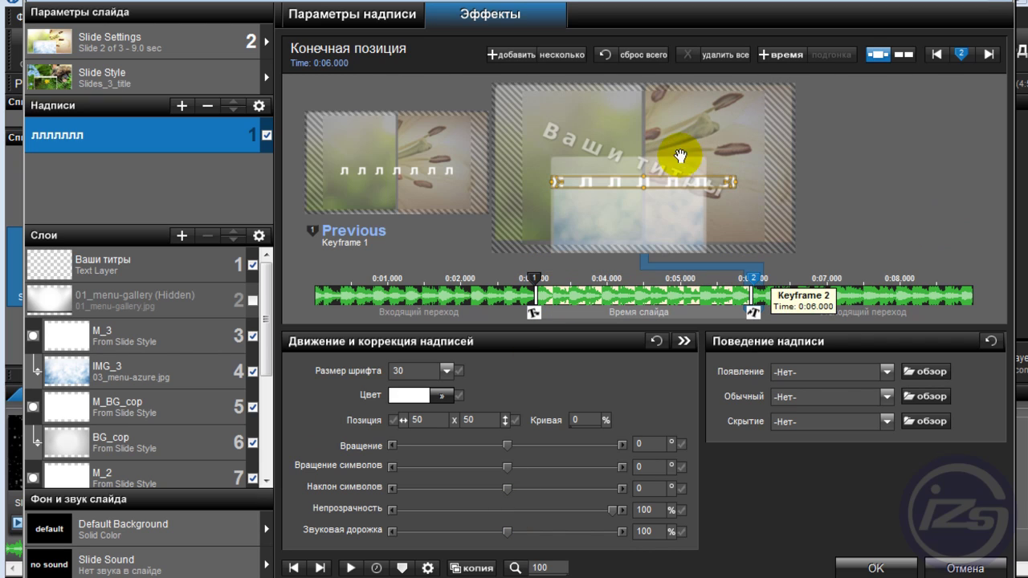
drag(507, 531, 440, 531)
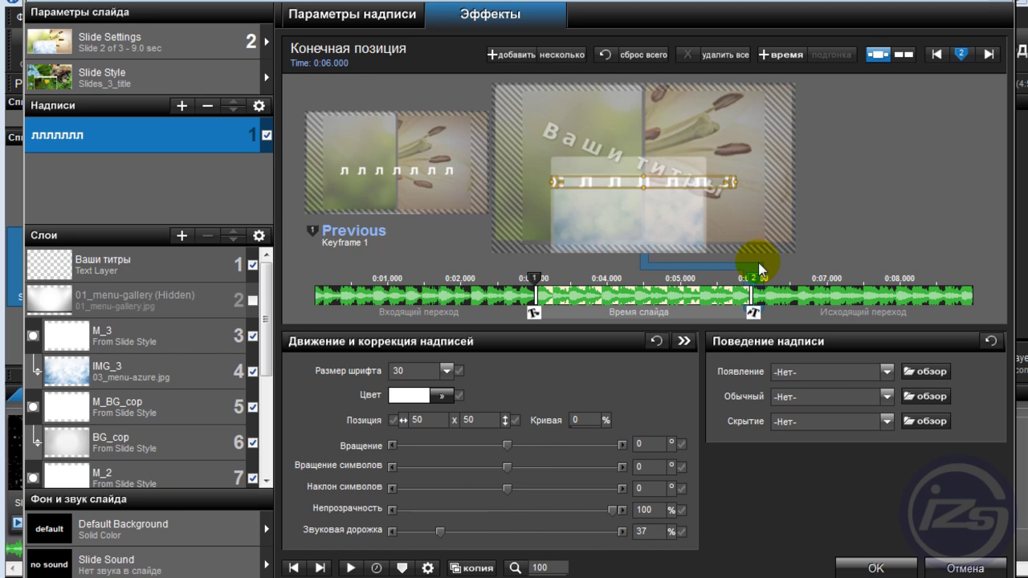
drag(437, 531, 516, 531)
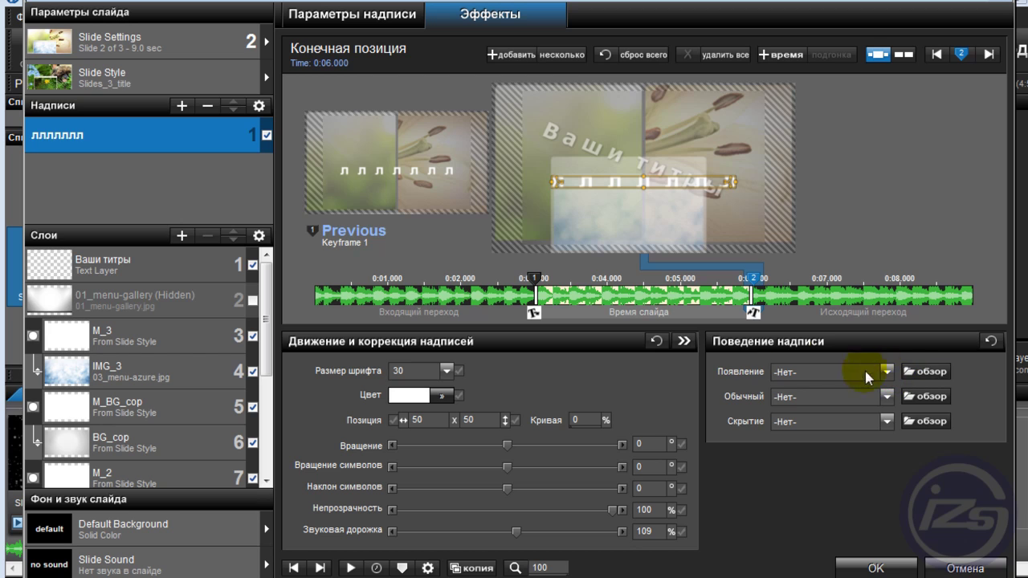
Step: Examine the appearance effects available for the caption and leave the selection without applying one
click(925, 371)
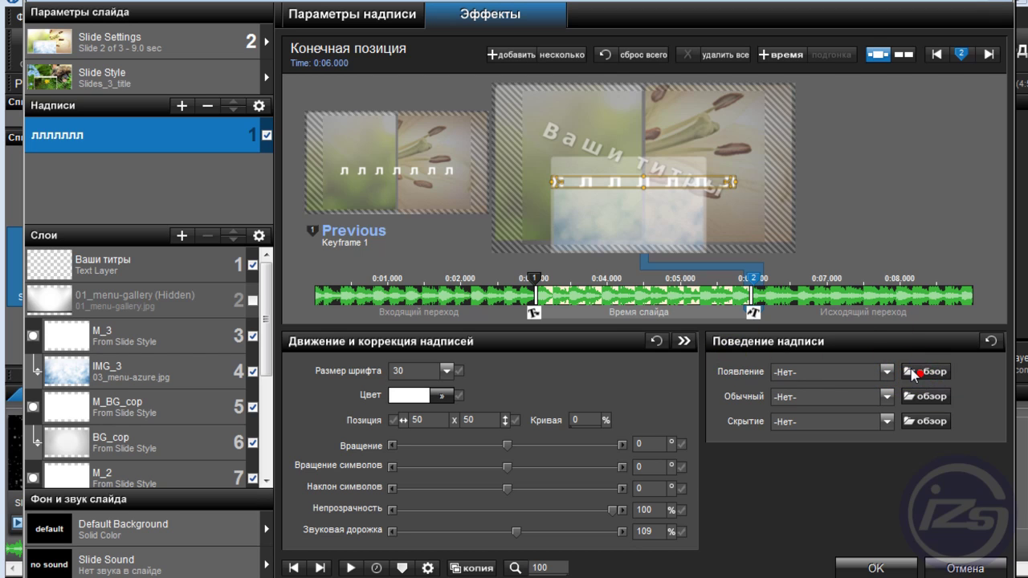
drag(333, 233, 334, 203)
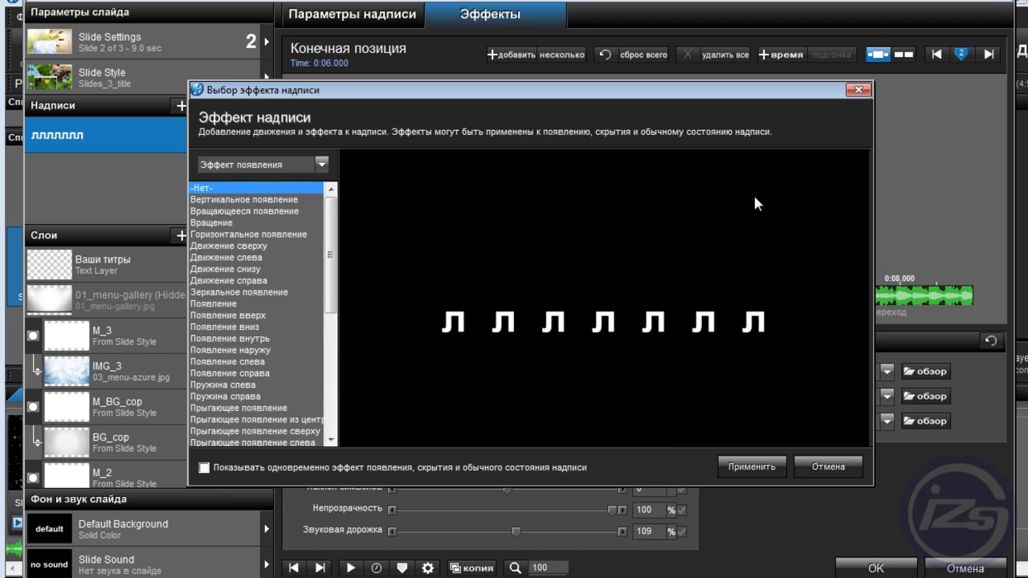
click(858, 91)
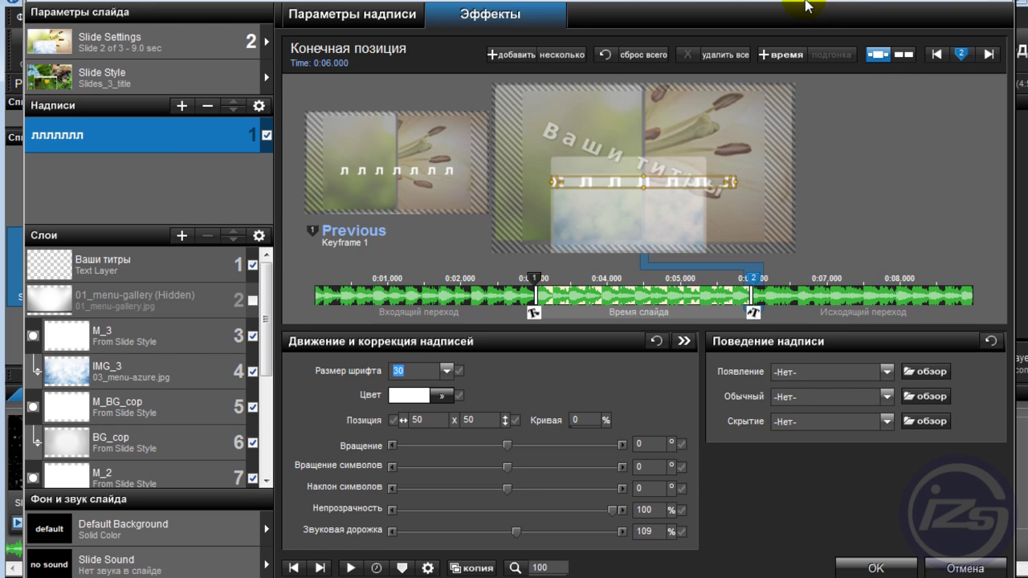
Step: Convert the slide's caption into a text layer and hide the converted layer
click(101, 155)
right_click(154, 140)
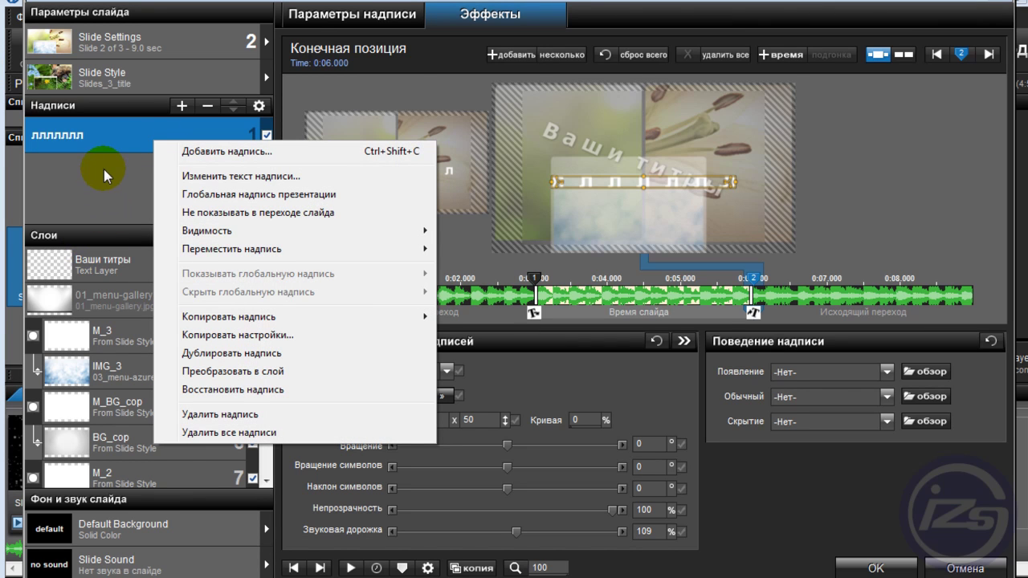
click(103, 169)
right_click(115, 132)
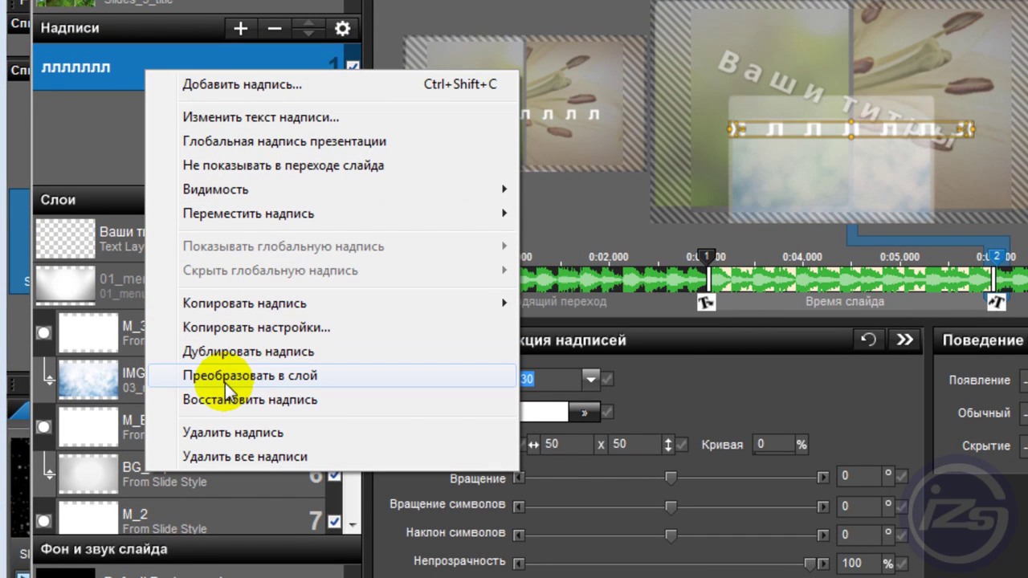
click(305, 373)
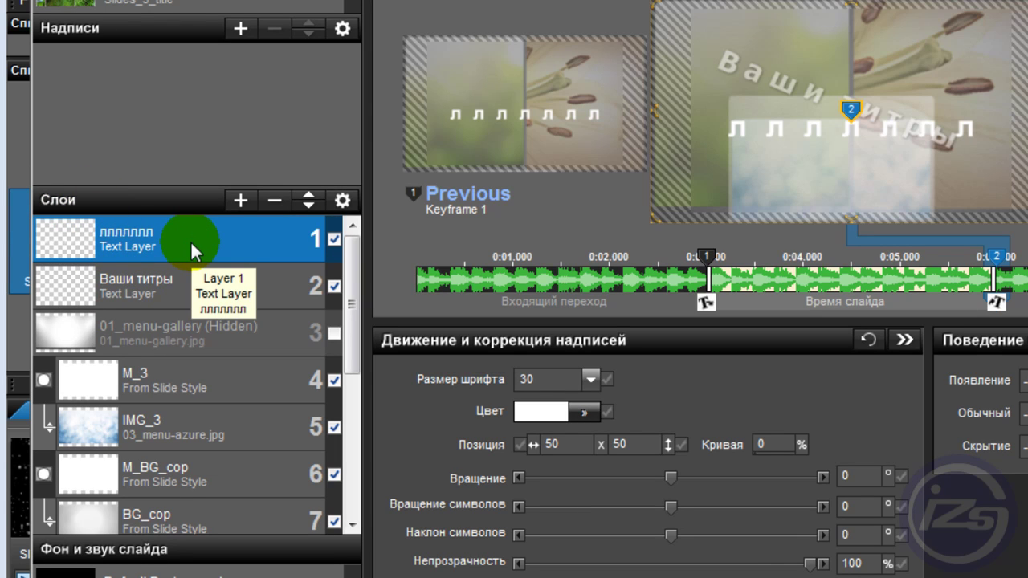
click(334, 239)
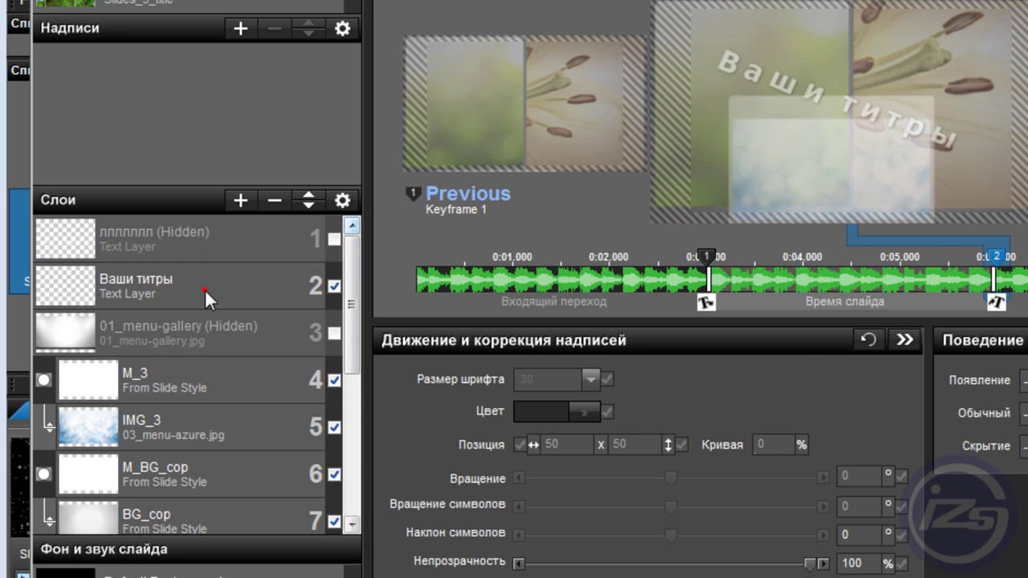
Step: Set the line spacing of the "Ваши титры" text layer to 179.2% and review its text effects
click(205, 289)
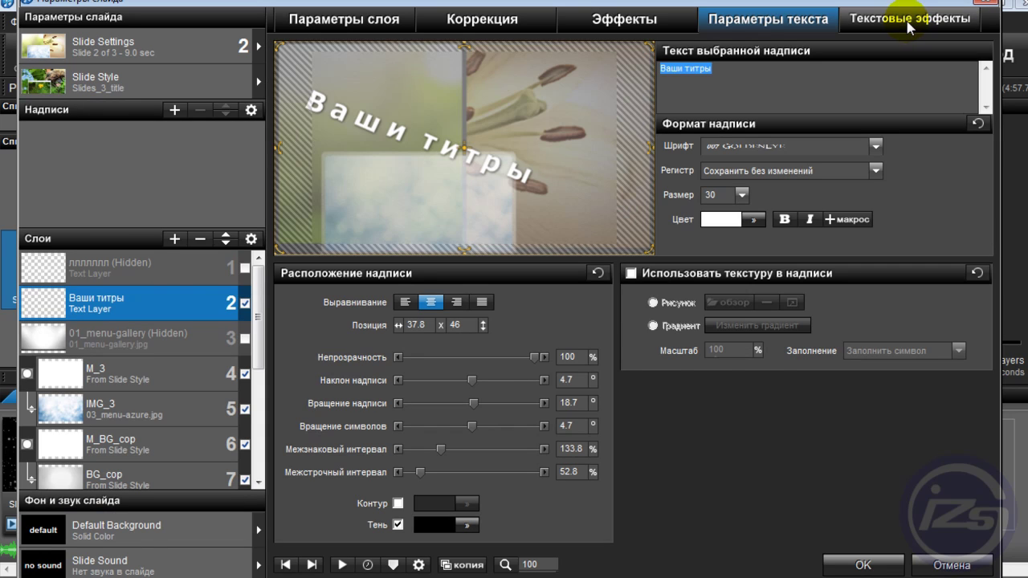
click(910, 24)
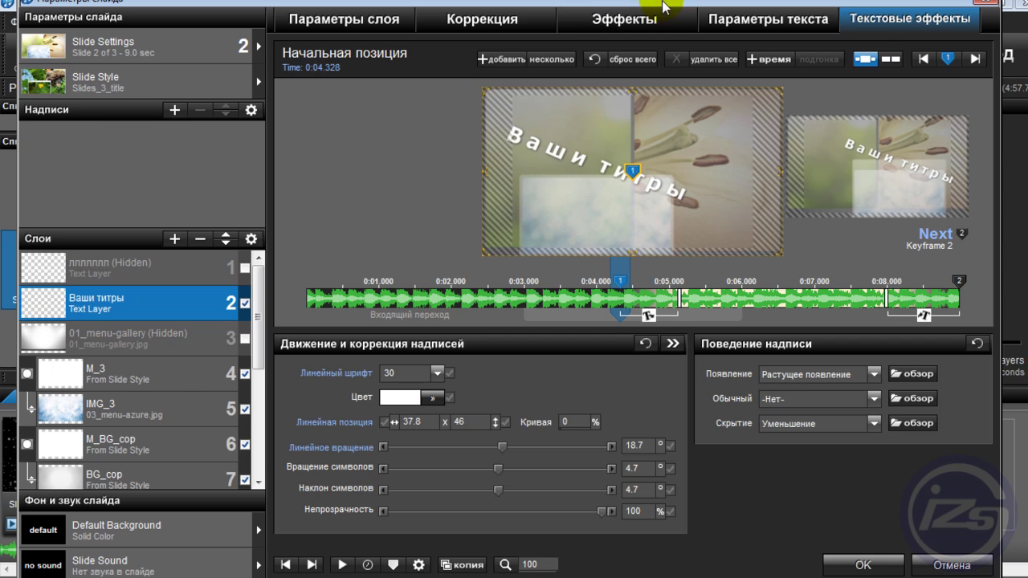
click(739, 18)
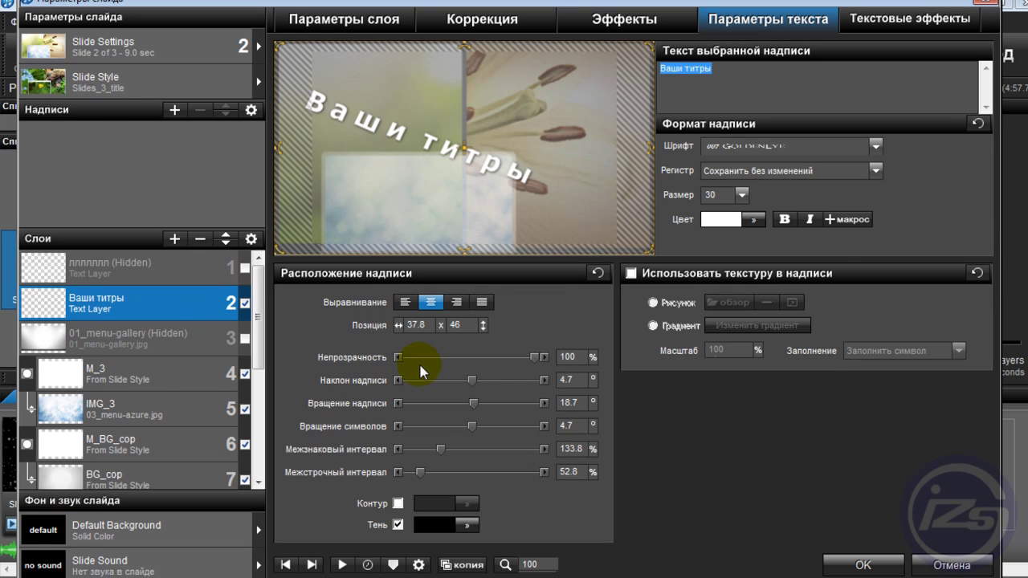
drag(419, 472, 452, 473)
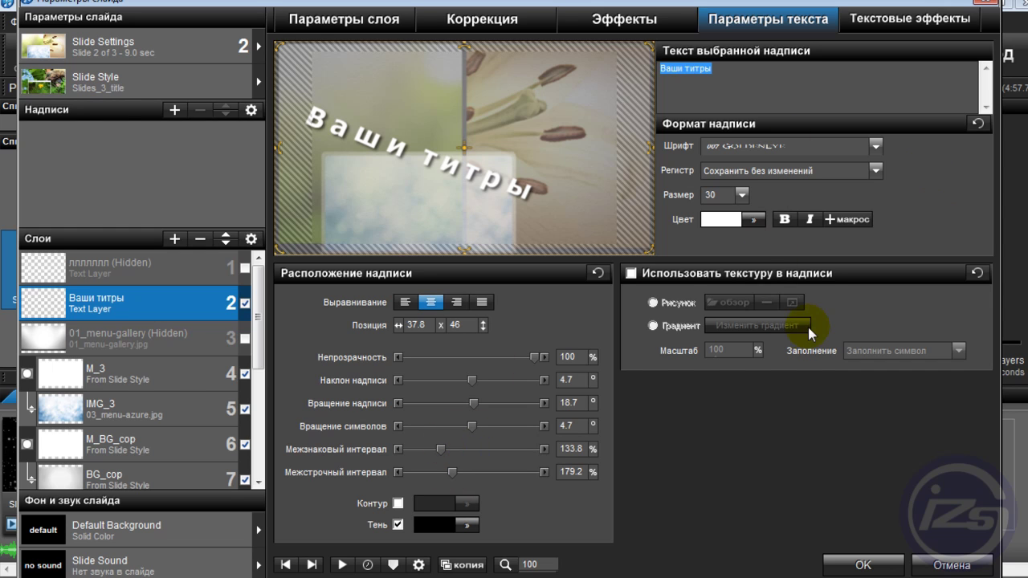
click(912, 24)
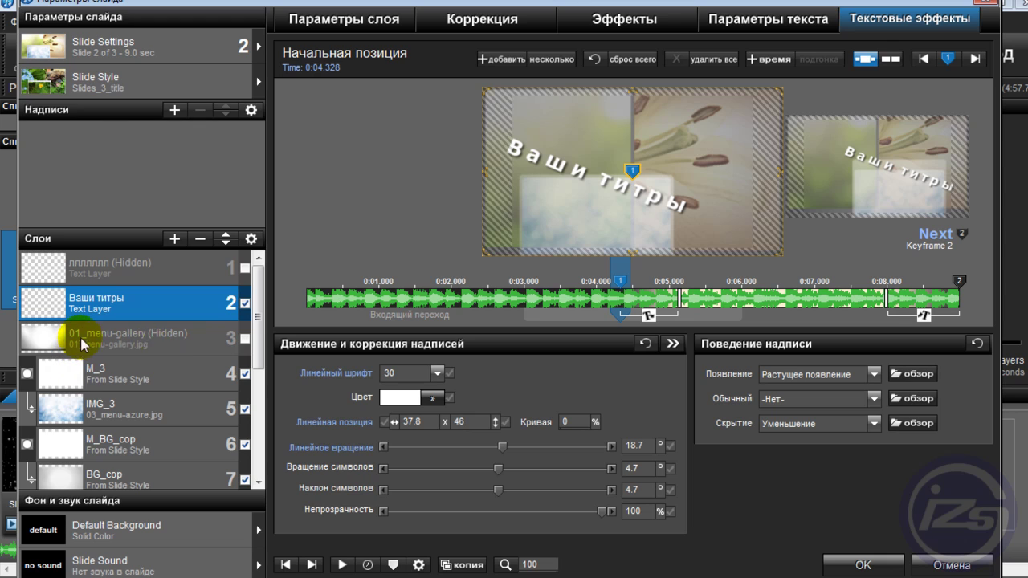
Step: Unhide the 01_menu-gallery layer and use the "Ваши титры" text layer as its mask
click(246, 338)
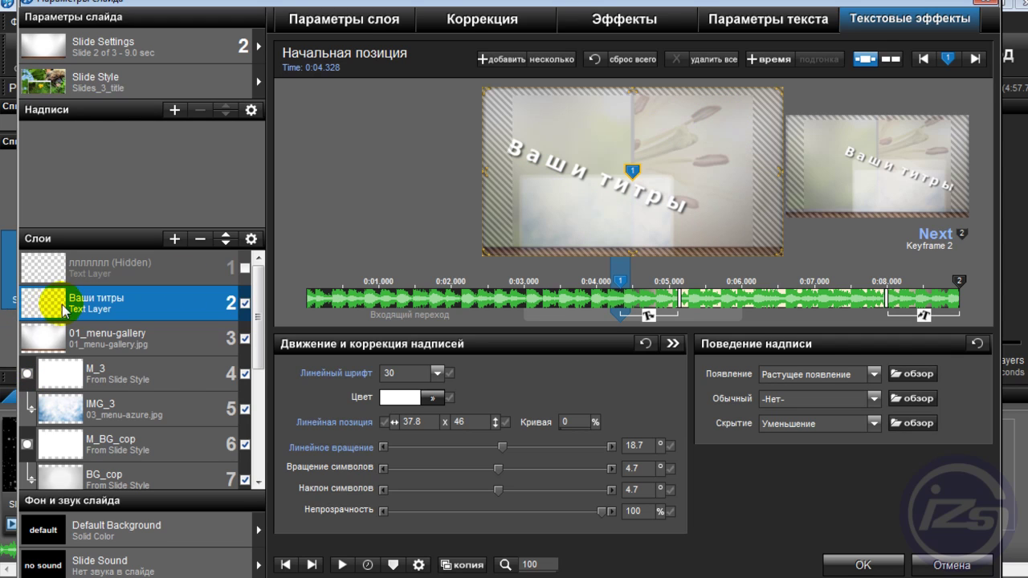
right_click(114, 305)
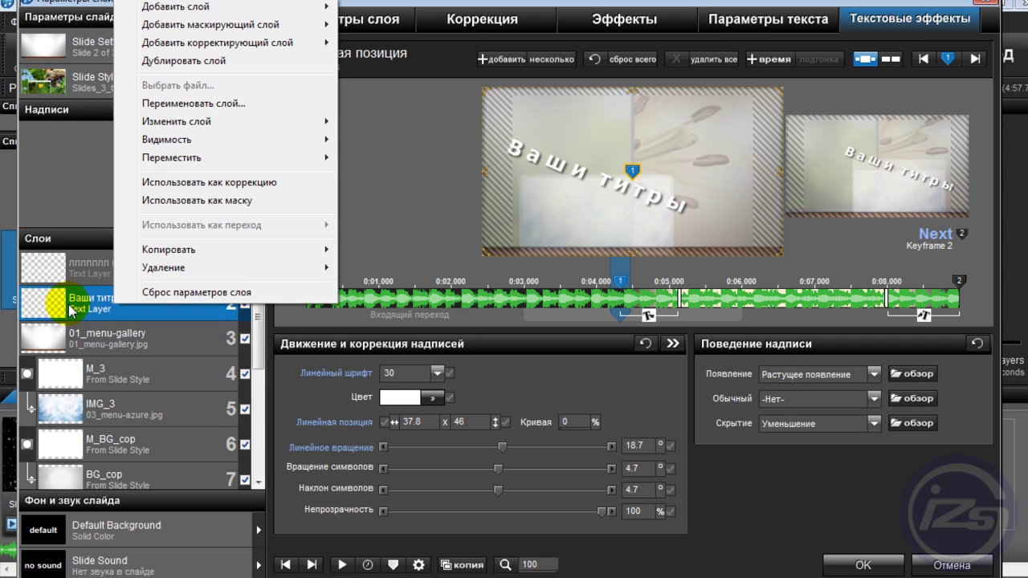
click(76, 338)
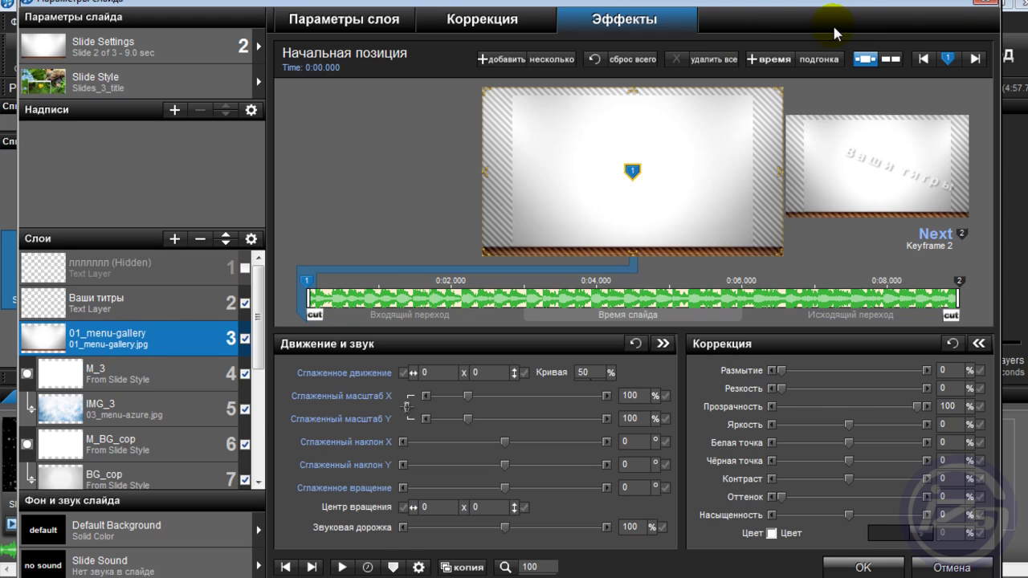
click(121, 298)
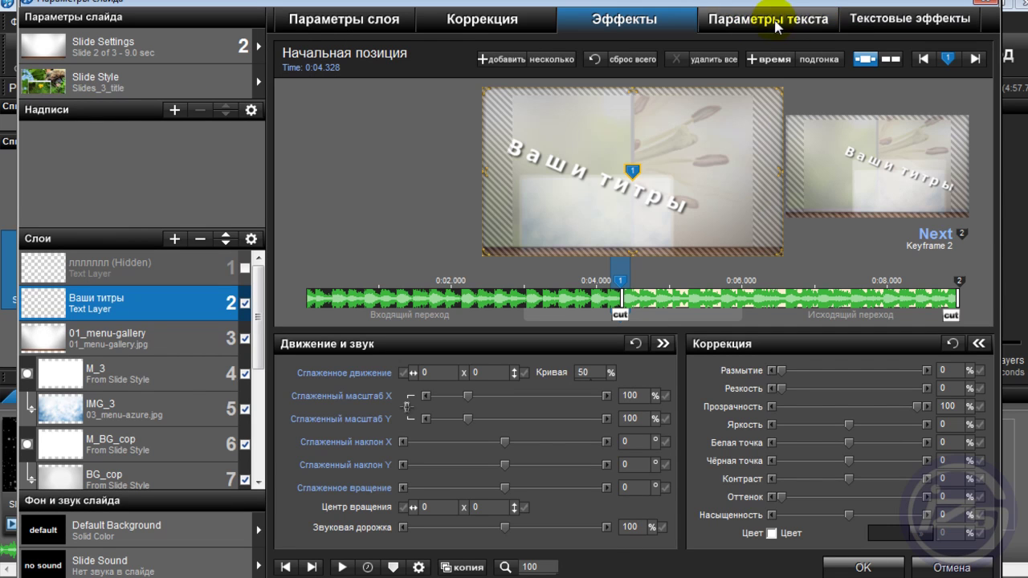
right_click(210, 299)
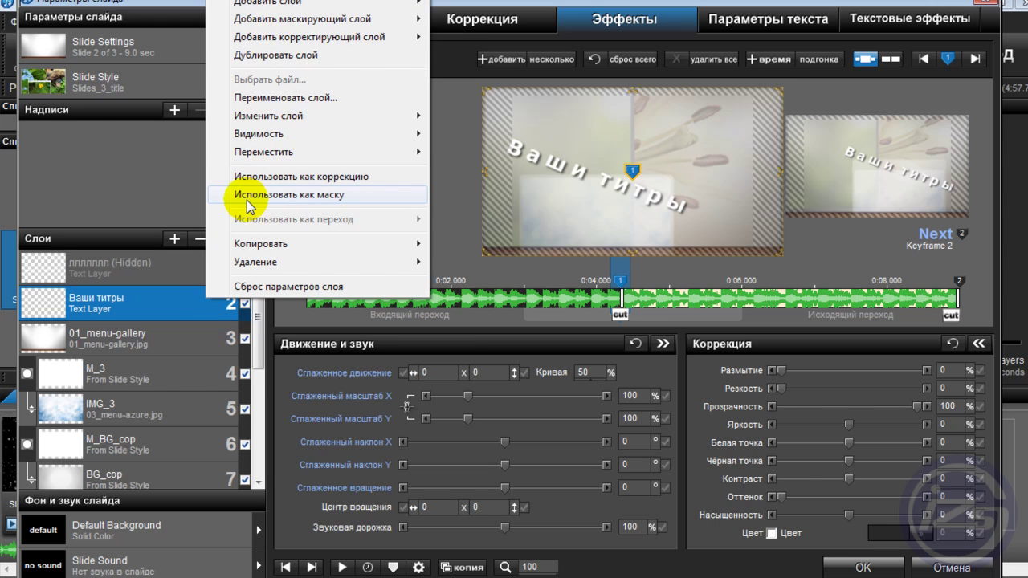
click(321, 196)
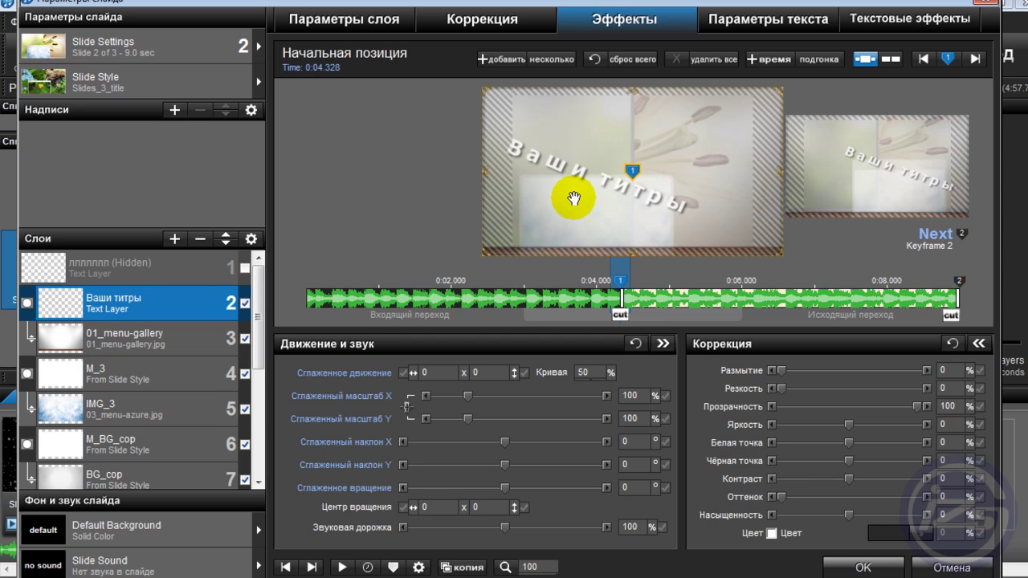
Step: Review the layer settings, image adjustments and motion and sound effects available for the "Ваши титры" text layer used as a mask
click(128, 346)
click(121, 308)
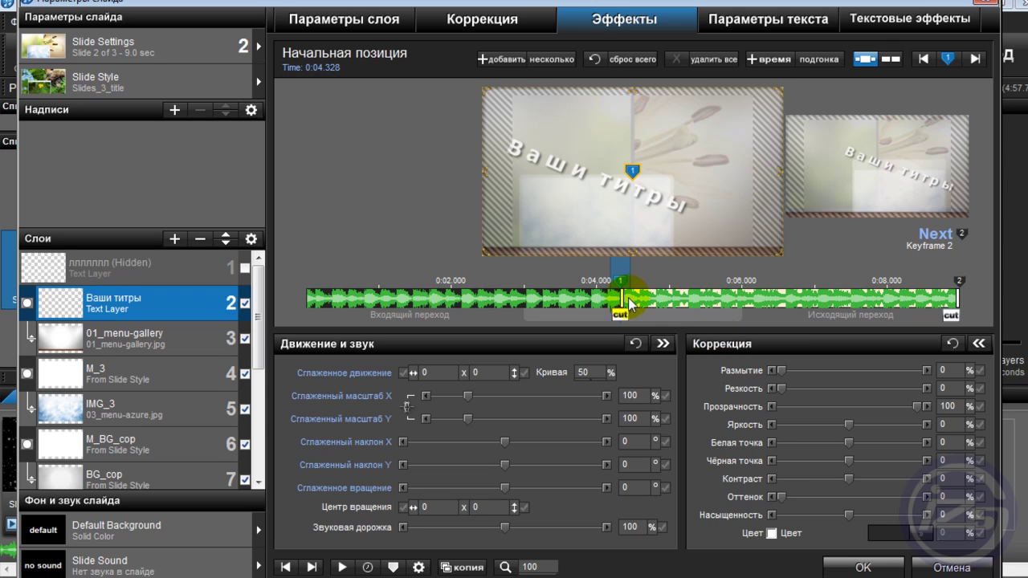
click(165, 334)
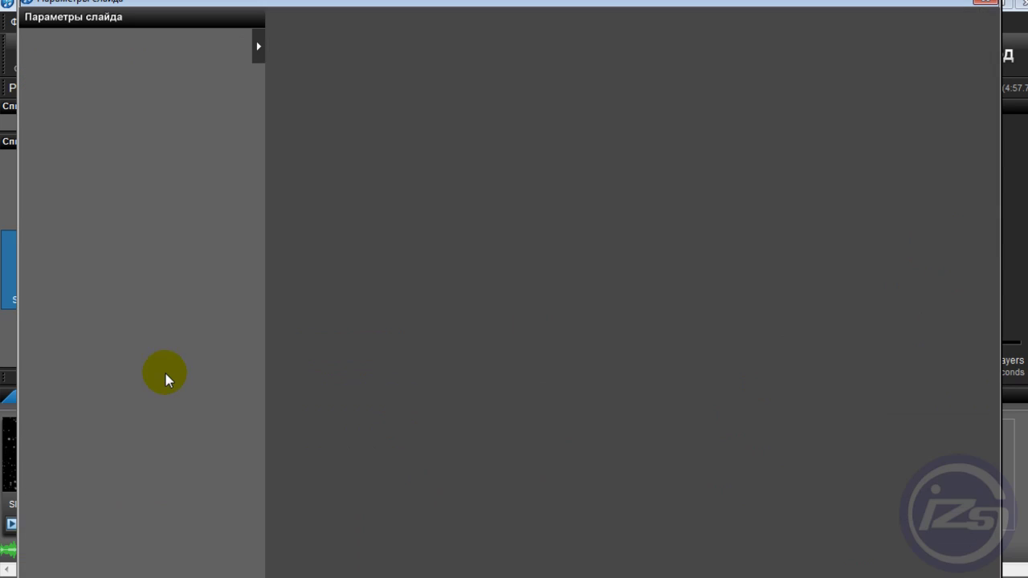
click(171, 300)
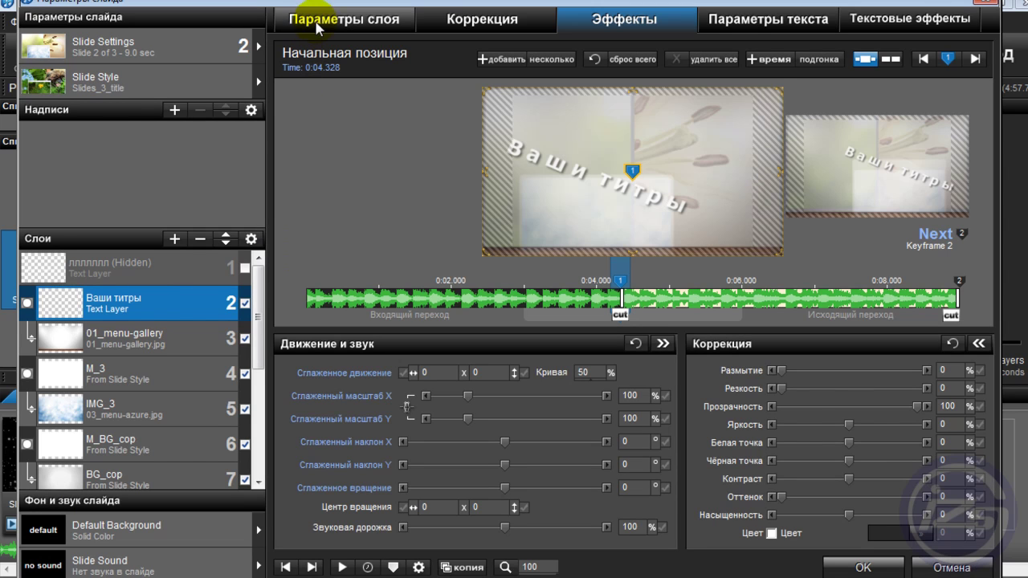
click(345, 24)
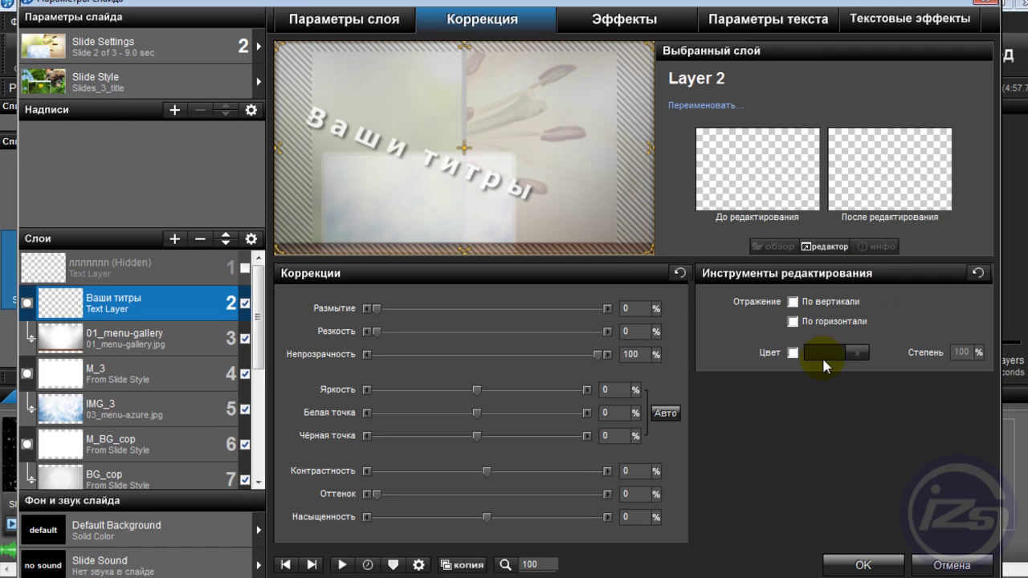
click(486, 517)
drag(528, 519, 528, 520)
click(614, 26)
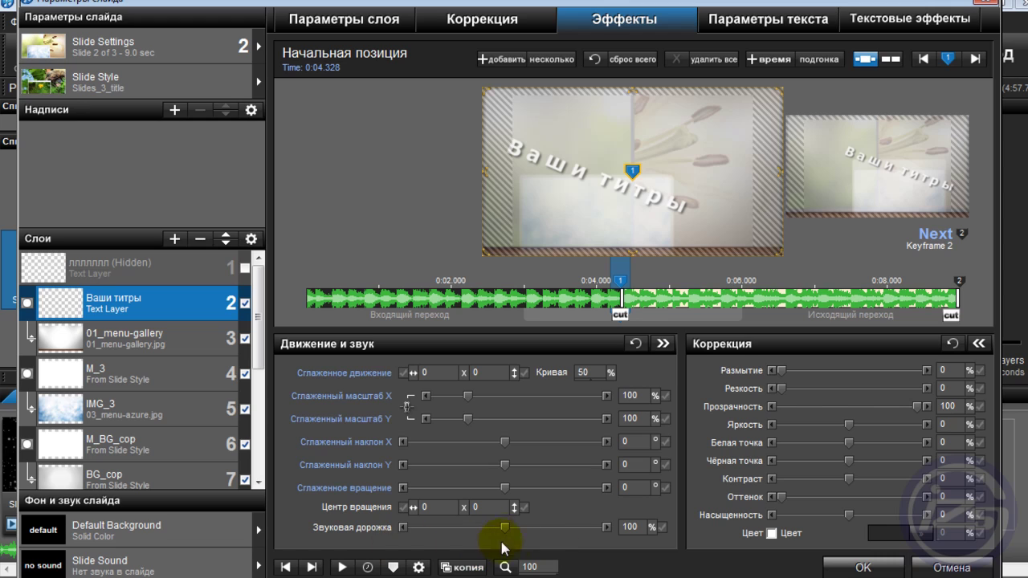
mouse_move(505, 530)
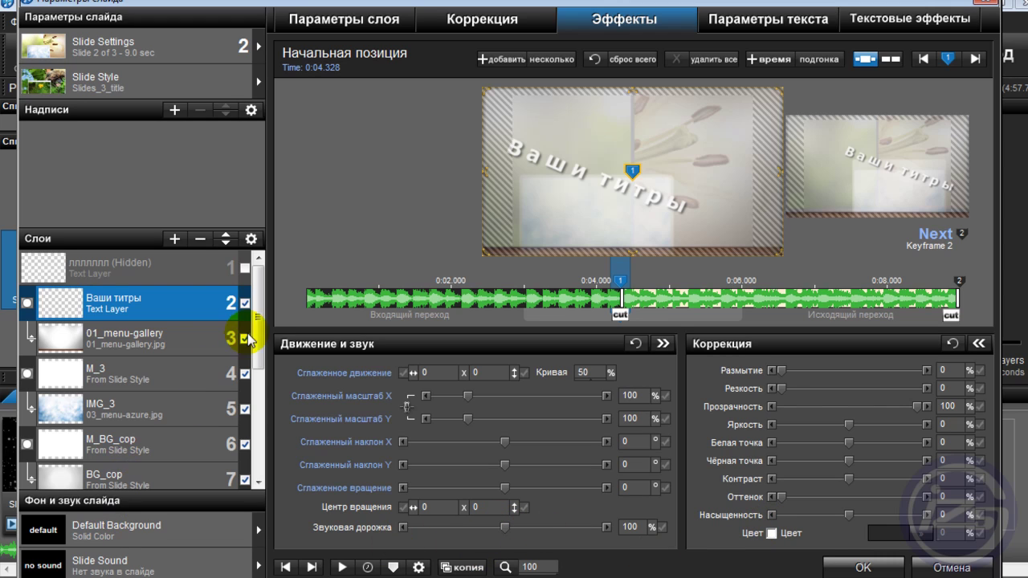
Step: Look through the slide's remaining layers, general slide settings and applied Slides_3_title style, and leave the slide options
drag(259, 322, 259, 396)
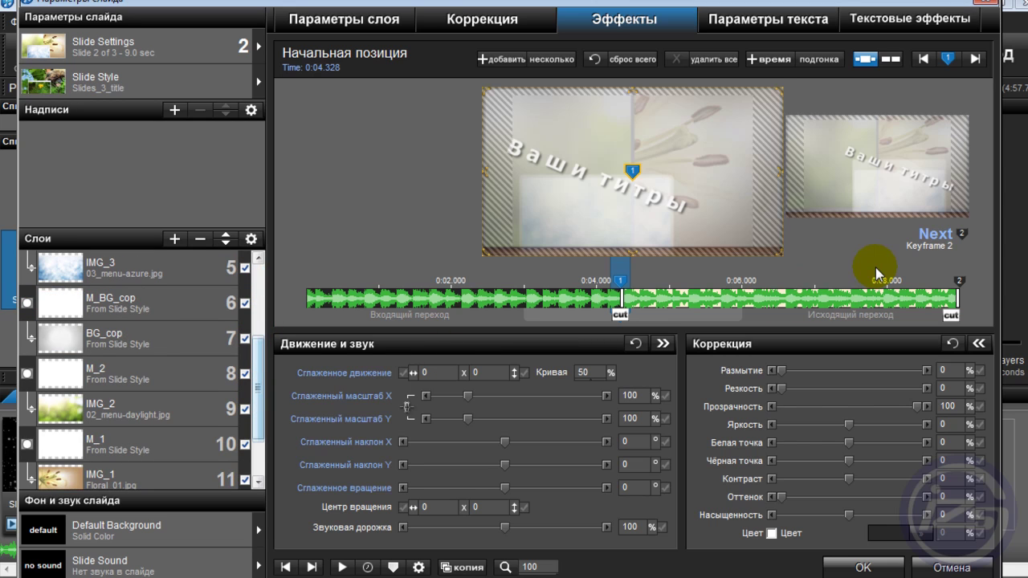
click(101, 48)
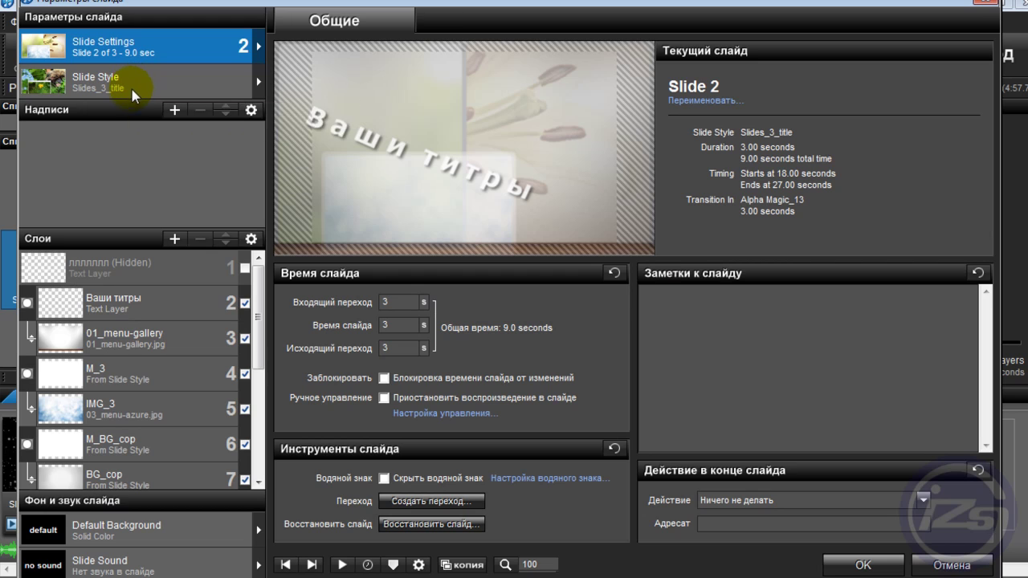
click(149, 530)
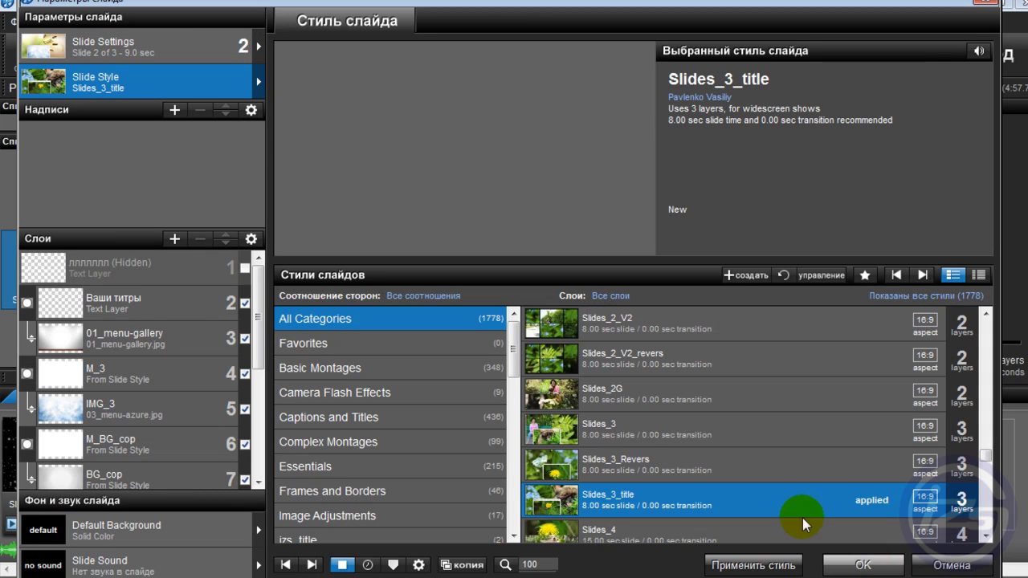
click(802, 513)
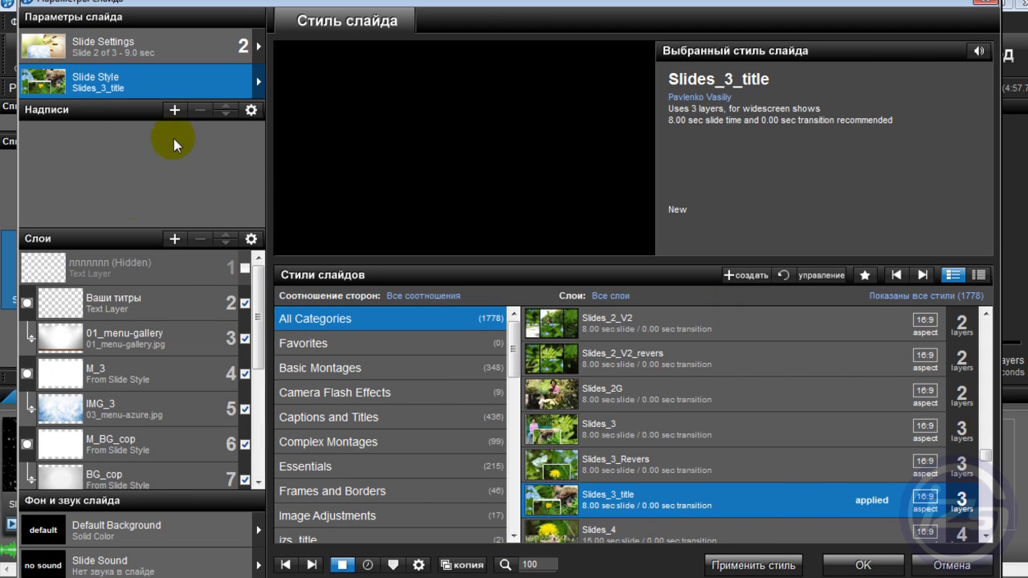
key(Return)
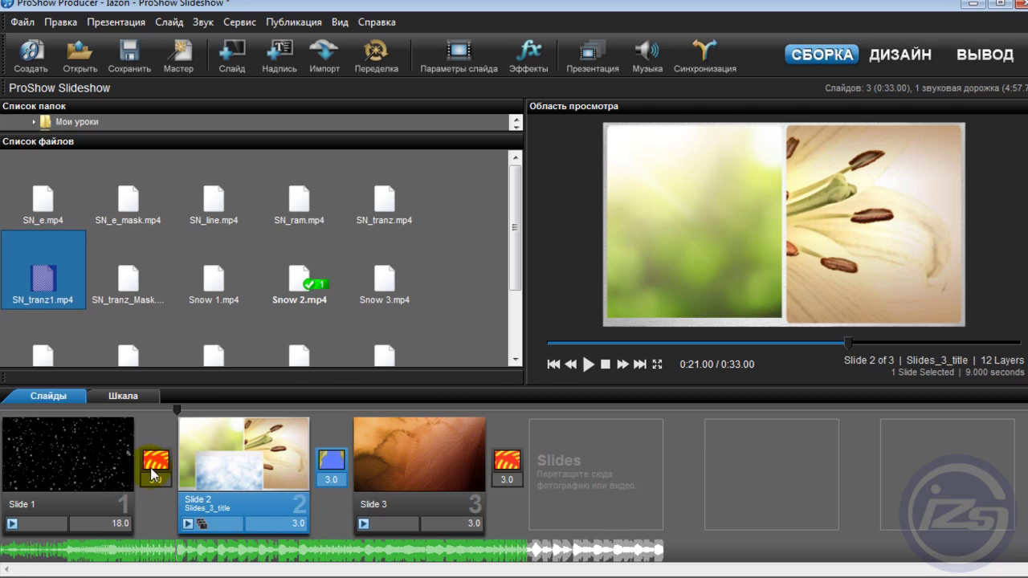
Step: Open the options of slide 1 and examine the adjustments and layer settings of the Snow 2 video layer
drag(148, 411, 217, 413)
click(78, 449)
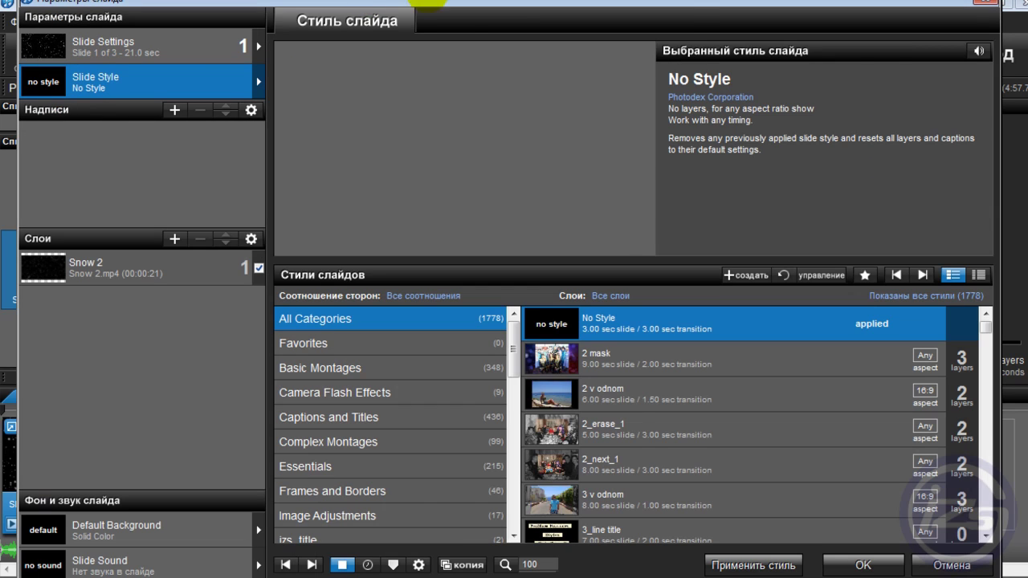
click(143, 278)
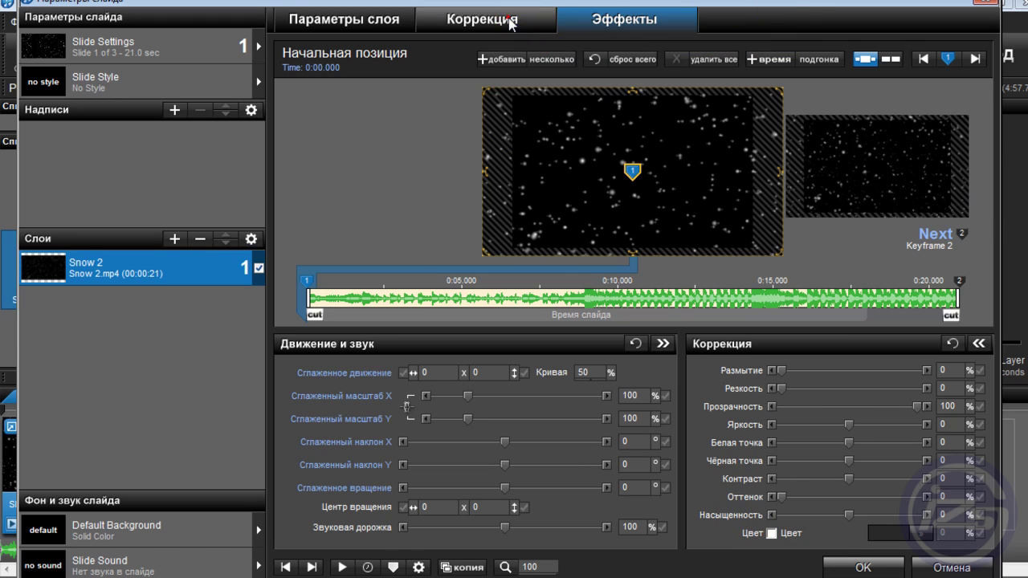
click(454, 32)
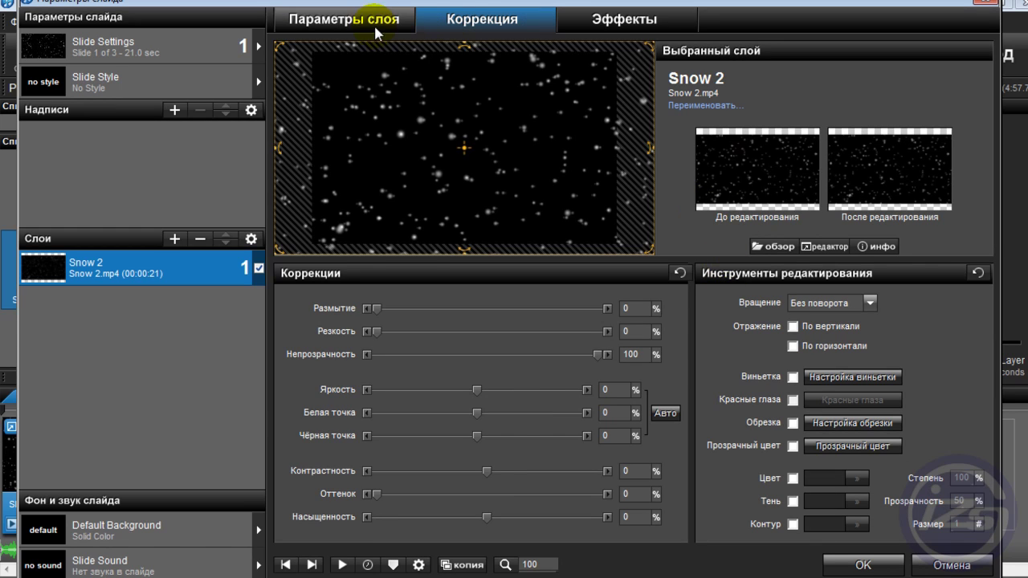
click(353, 24)
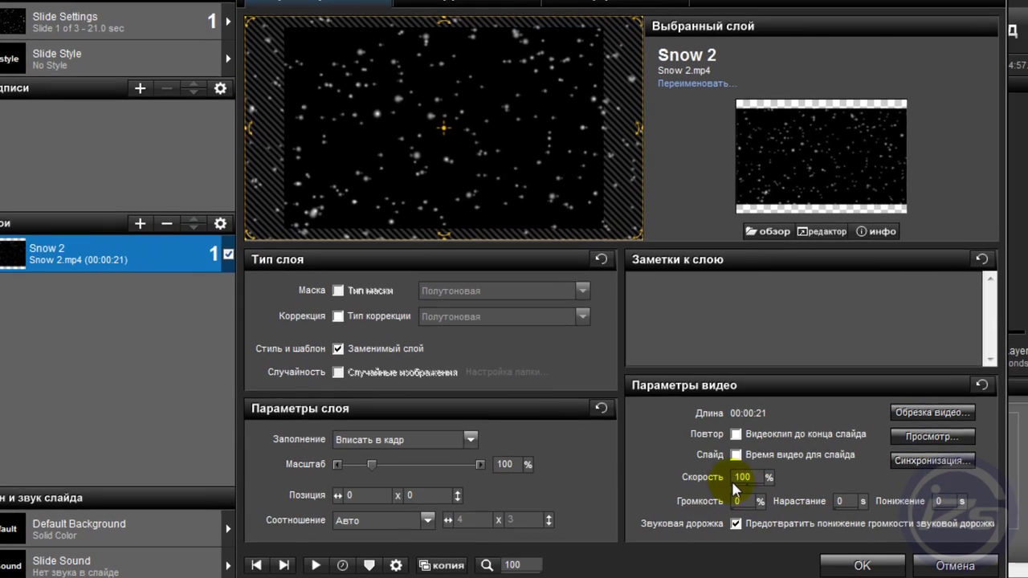
Step: Try the Snow 2 video's volume control and switch the option preventing soundtrack volume reduction off and on again
click(740, 502)
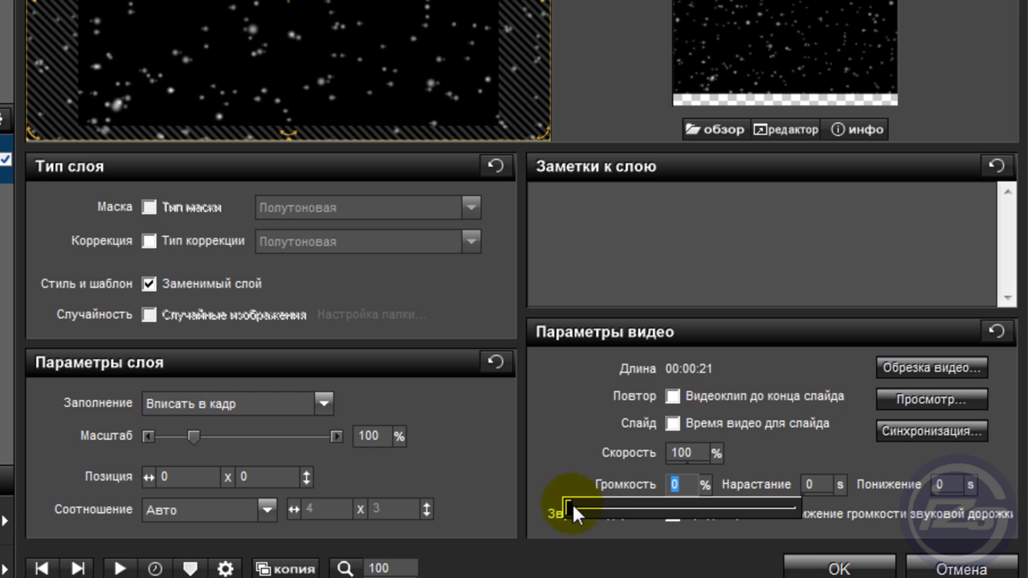
drag(573, 503, 528, 517)
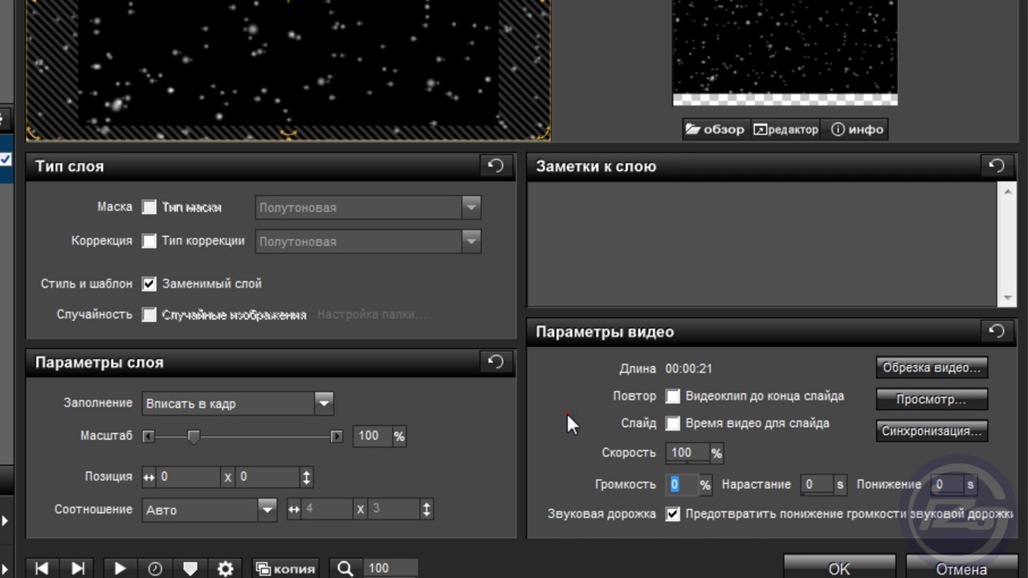
click(667, 514)
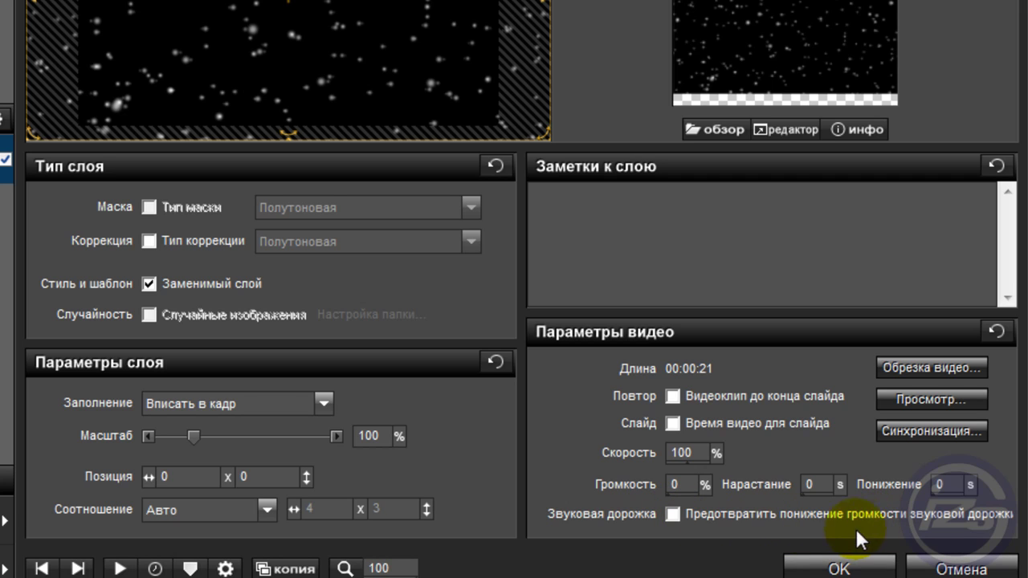
click(673, 514)
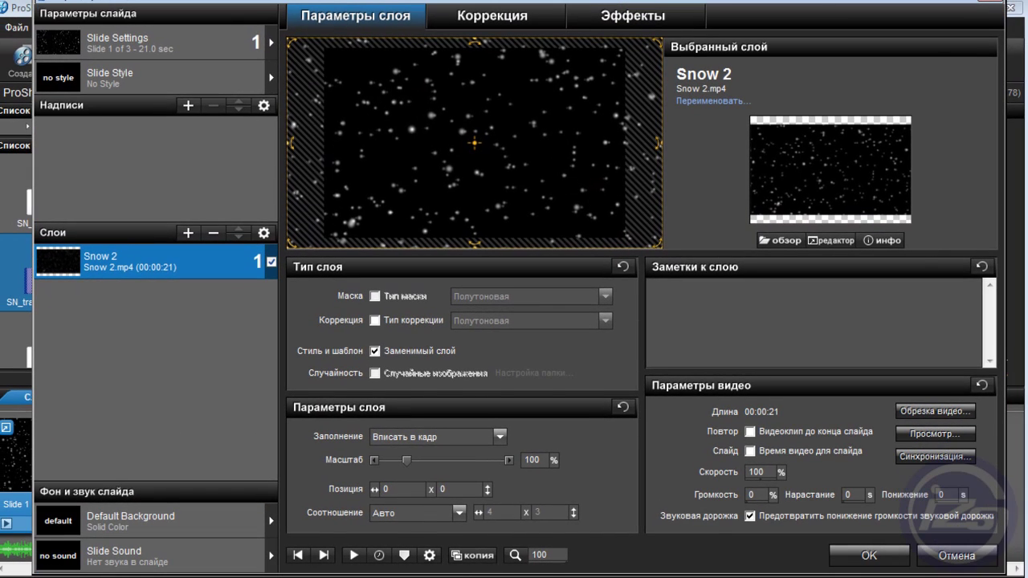
drag(642, 0, 635, 8)
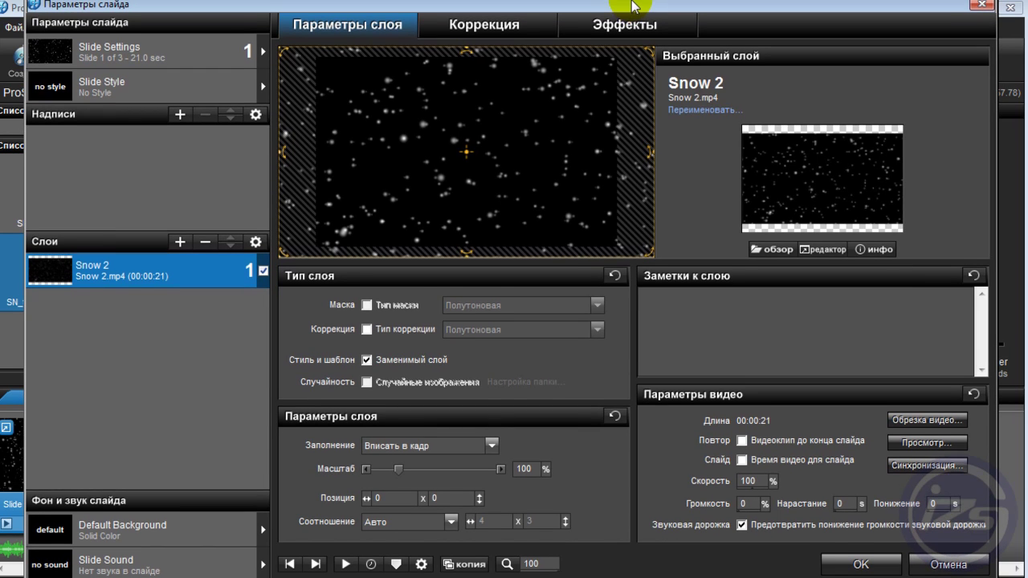
mouse_move(145, 2)
mouse_down()
mouse_move(218, 220)
mouse_move(147, 20)
mouse_move(214, 5)
mouse_move(154, 8)
mouse_up()
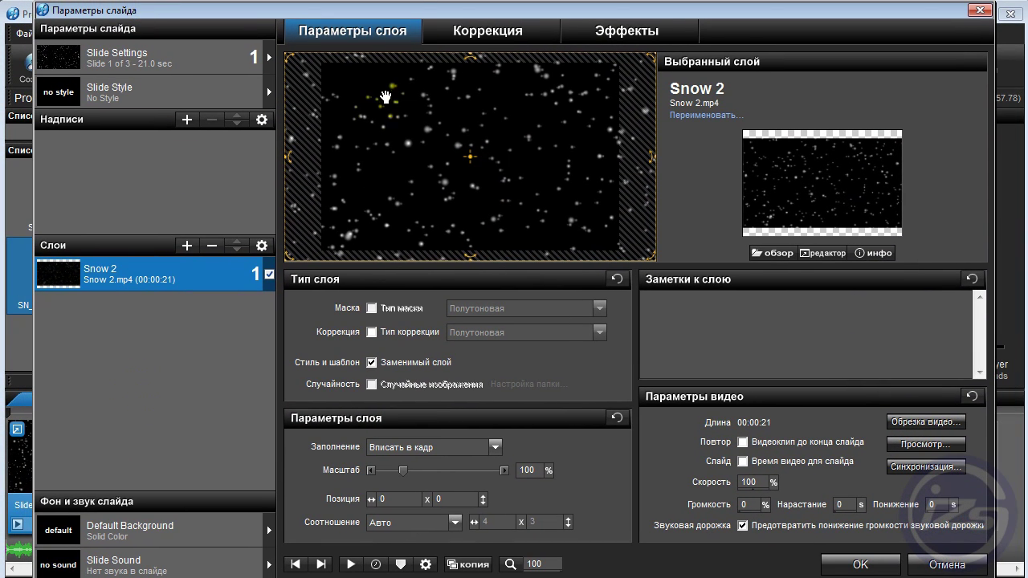
mouse_move(407, 18)
mouse_down()
mouse_move(393, 14)
mouse_move(407, 21)
mouse_up()
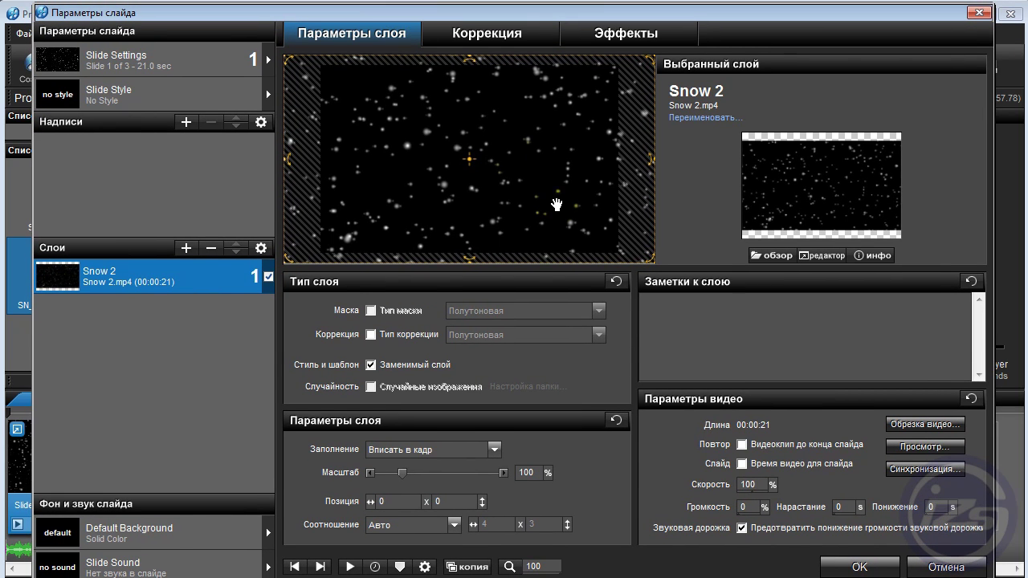
mouse_move(507, 15)
mouse_down()
mouse_move(509, 85)
mouse_move(516, 8)
mouse_up()
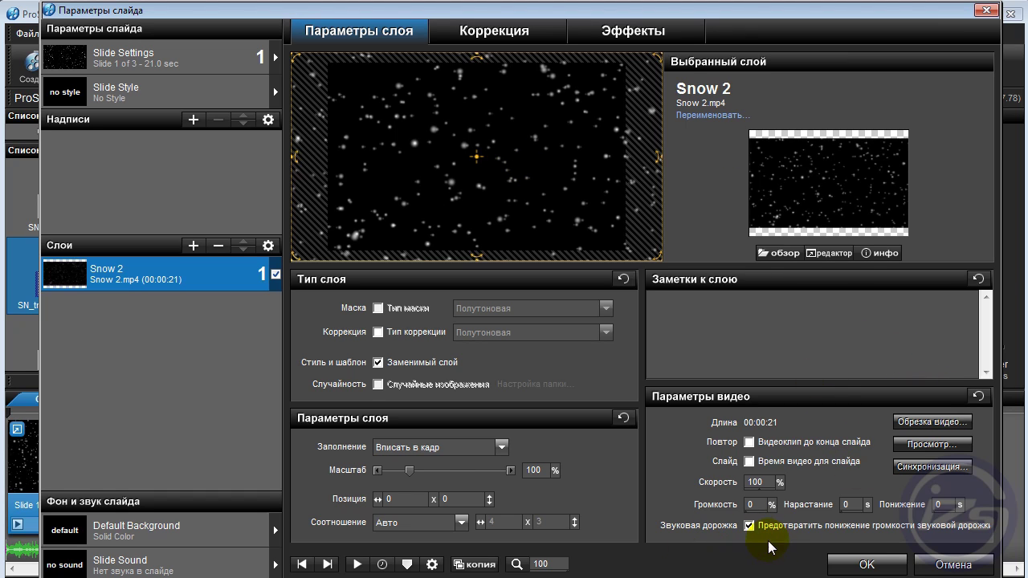
Step: Toggle the Snow 2 layer's soundtrack volume protection again and drop its video volume to 0%, leaving the protection enabled
click(749, 504)
click(749, 526)
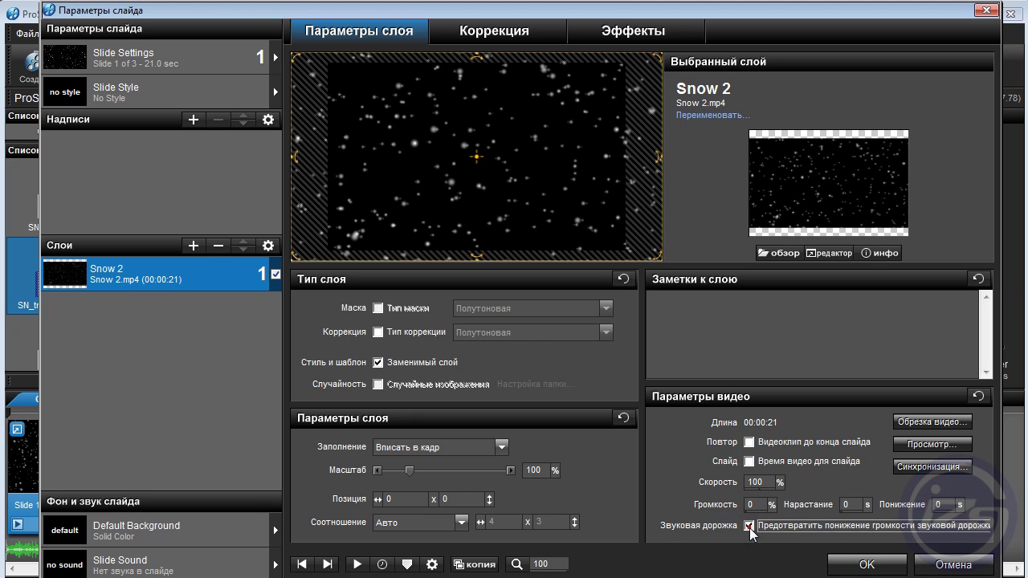
click(758, 505)
drag(753, 525, 671, 523)
click(710, 557)
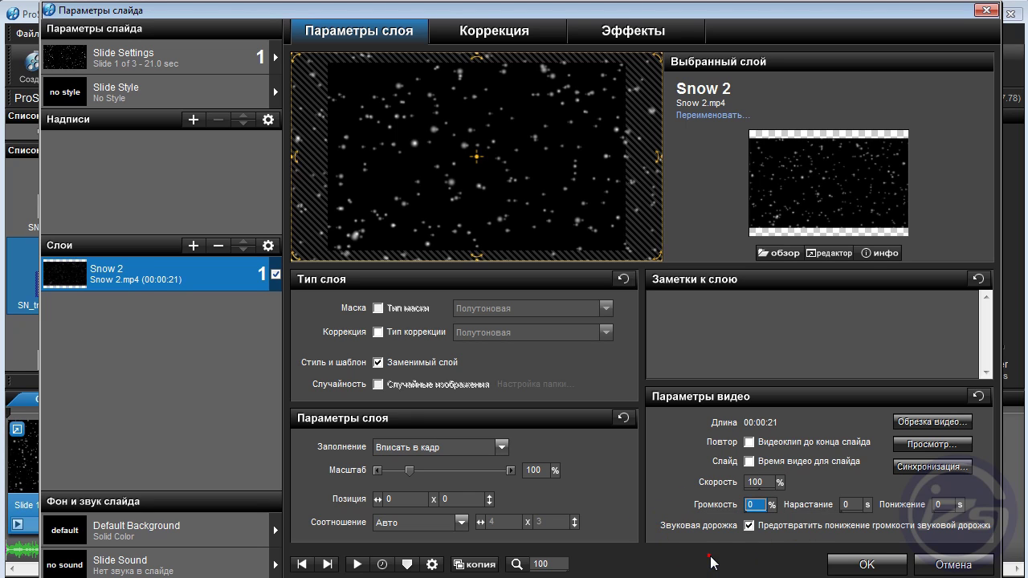
click(749, 526)
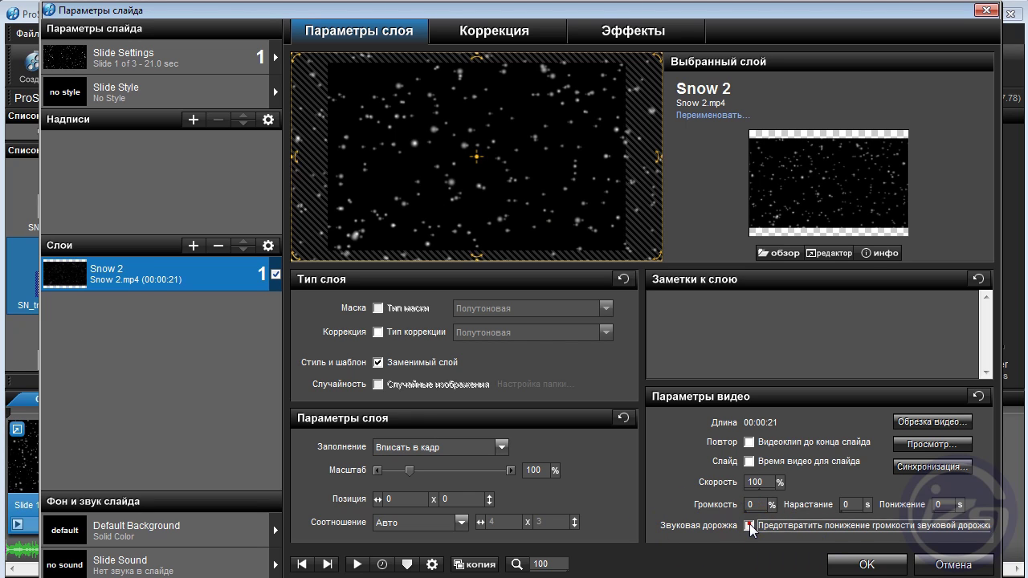
click(748, 526)
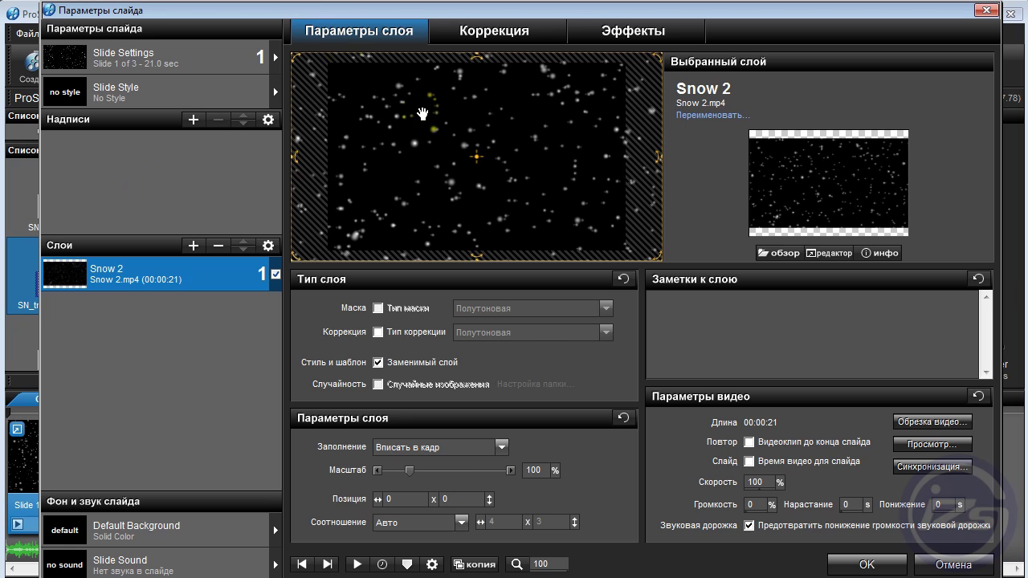
Step: Accept the options of slide 1 and open the options of slide 2
click(866, 564)
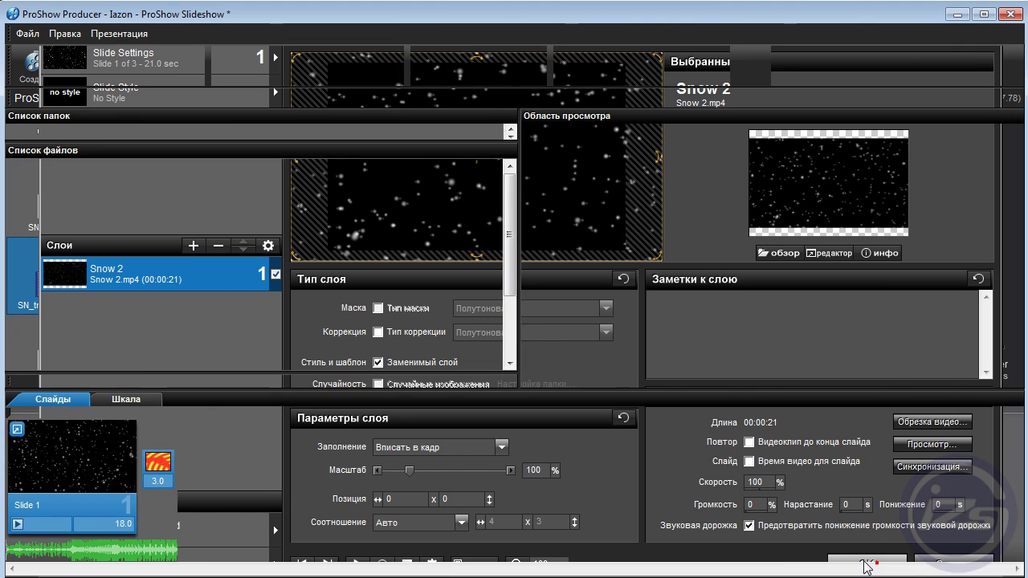
click(453, 480)
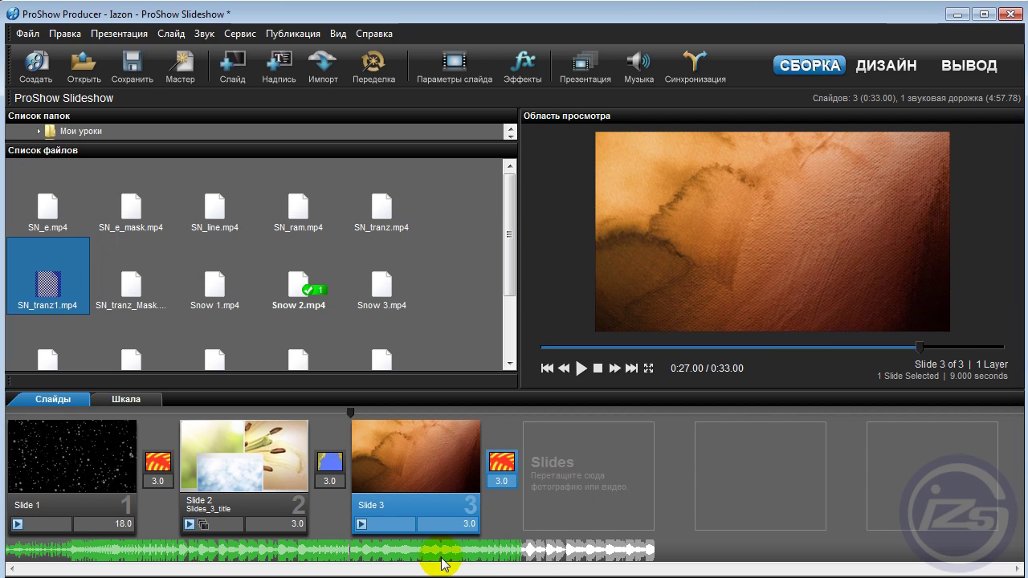
click(456, 528)
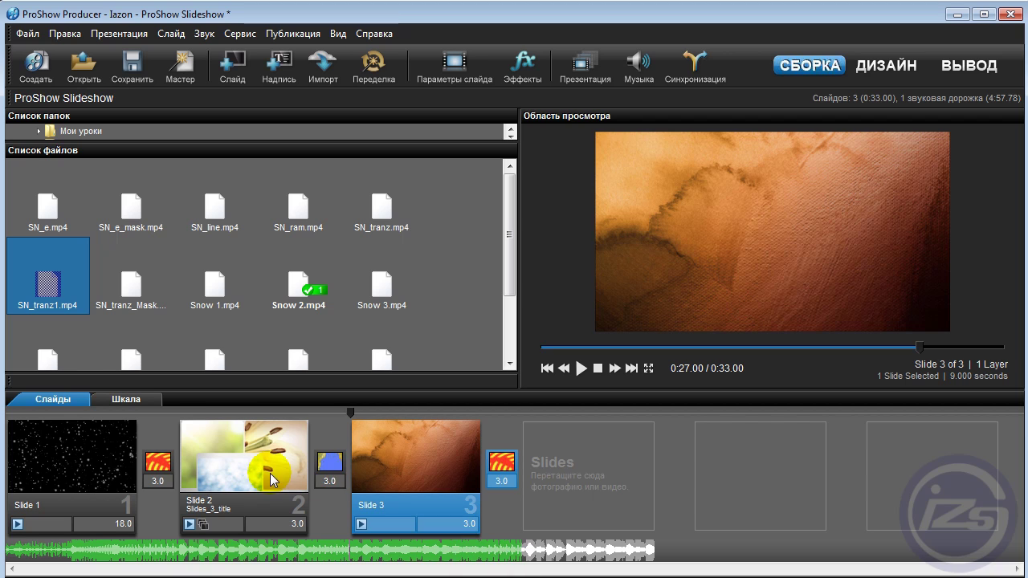
click(270, 473)
double_click(270, 473)
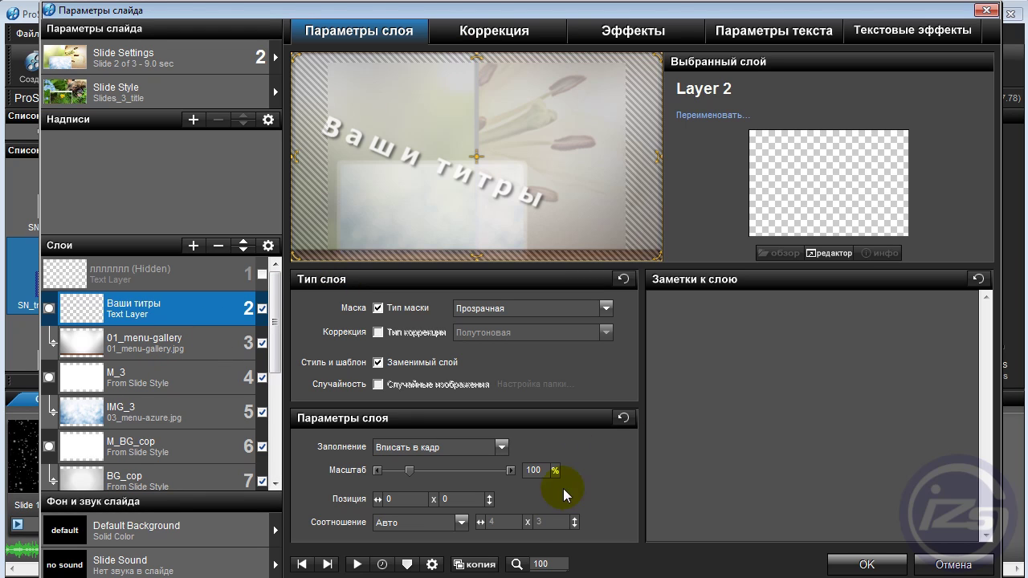
Step: Set the soundtrack volume in the motion effects of the "Ваши титры" text layer to 61%
click(490, 30)
click(624, 34)
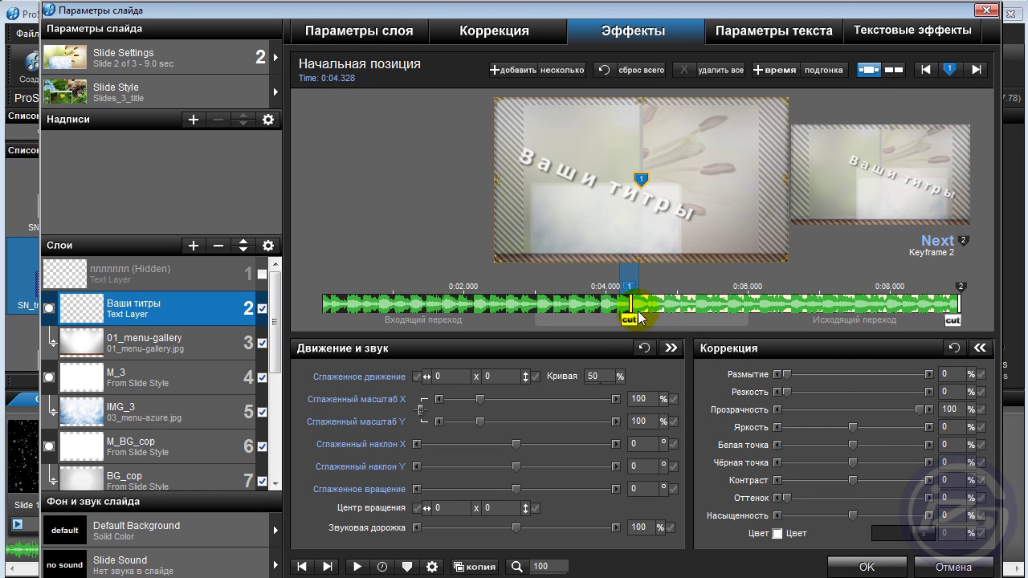
click(166, 379)
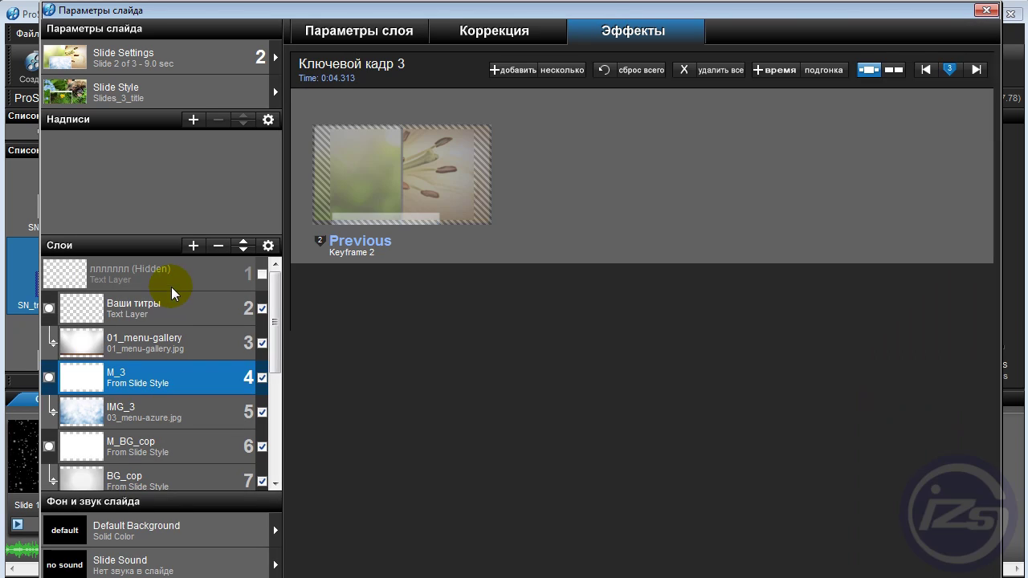
click(173, 316)
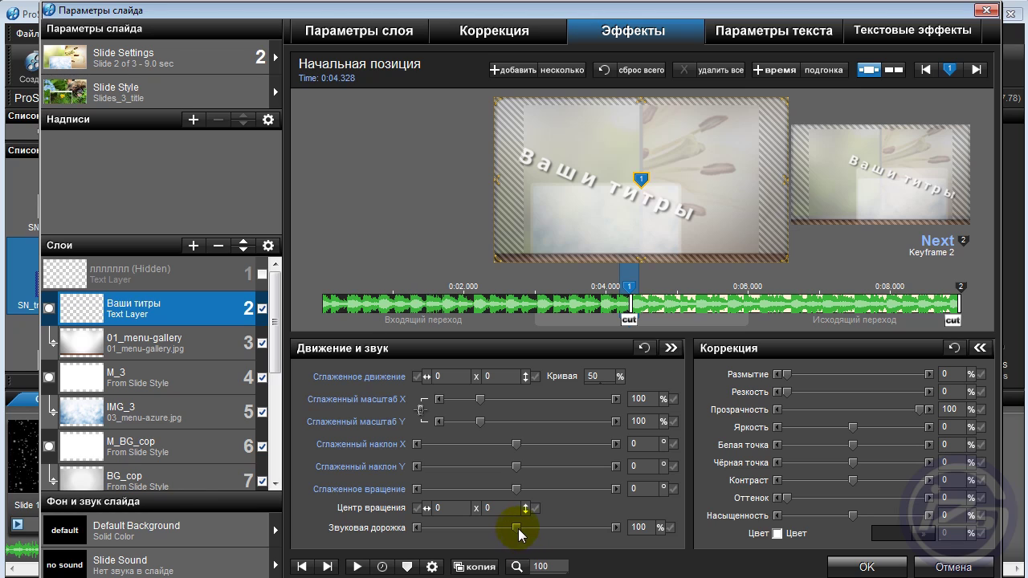
drag(519, 529, 480, 530)
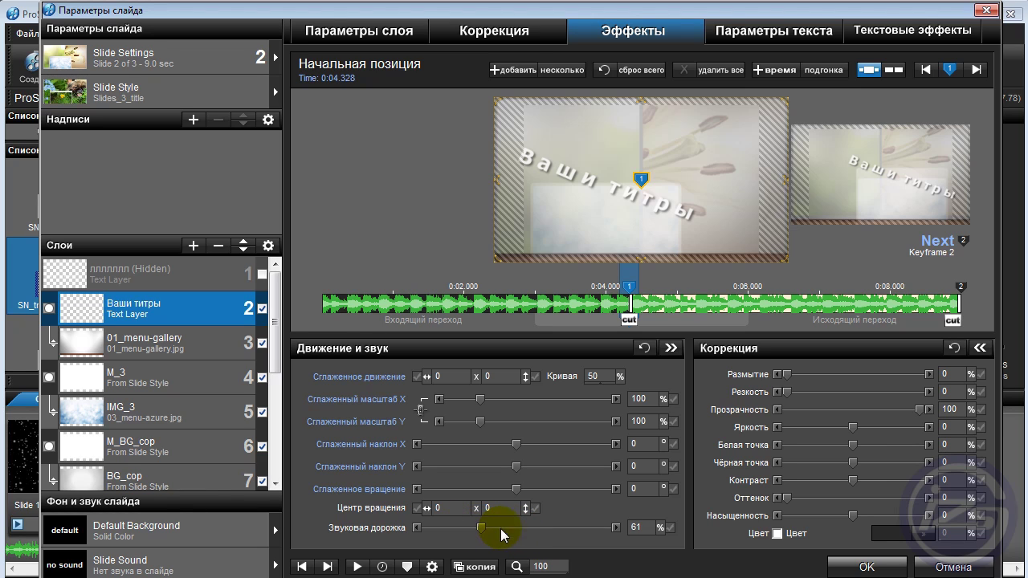
Step: Set the soundtrack volume at keyframe 3 of the M_3 layer to 132% and accept the slide options
click(181, 373)
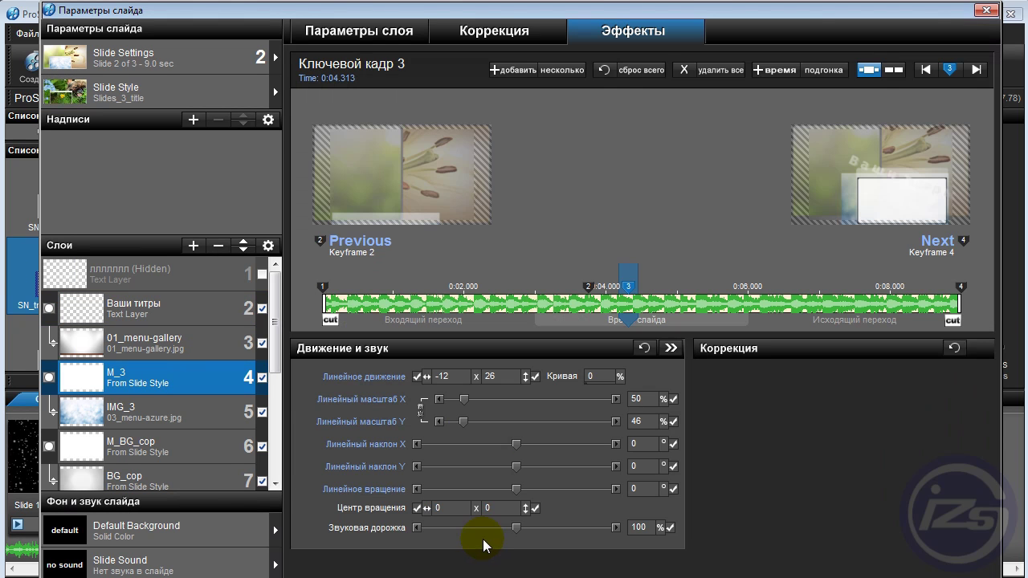
drag(480, 527, 558, 536)
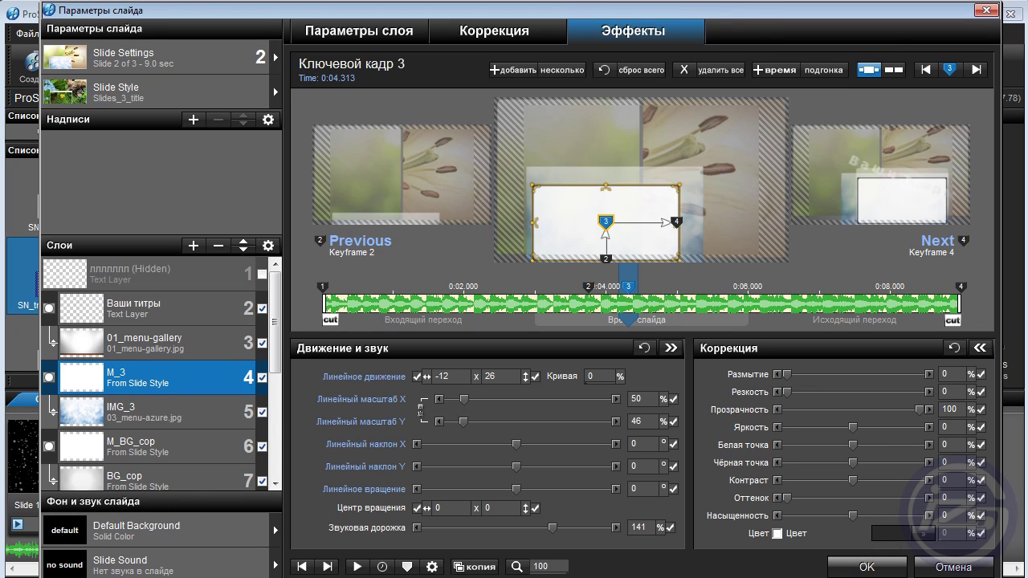
drag(701, 11, 695, 12)
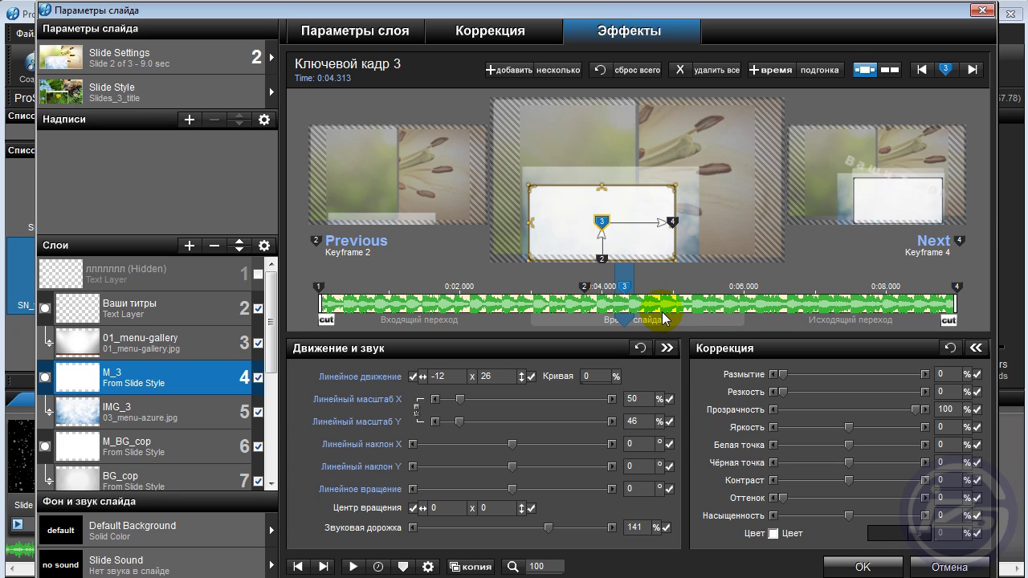
drag(549, 529, 541, 528)
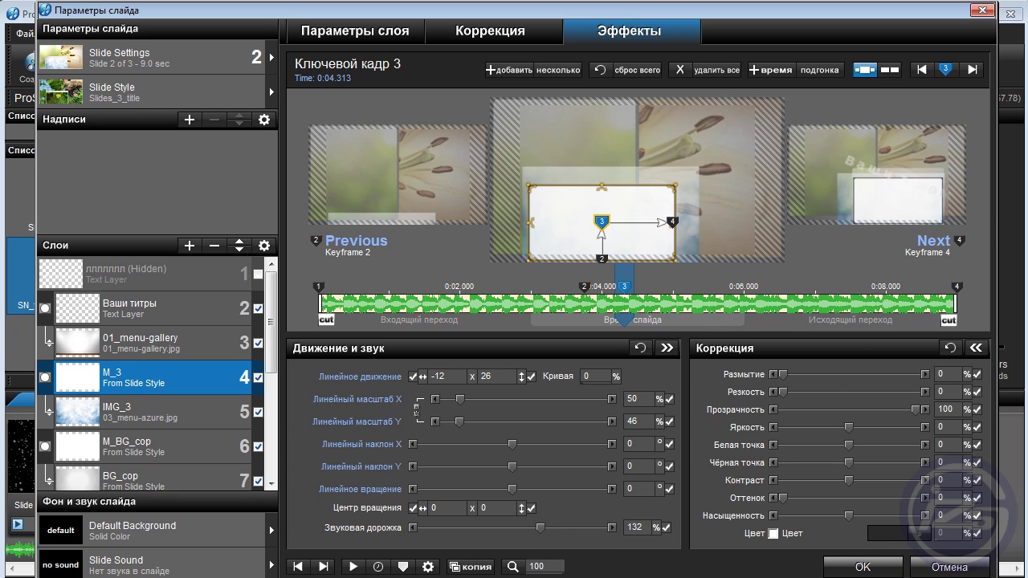
click(856, 567)
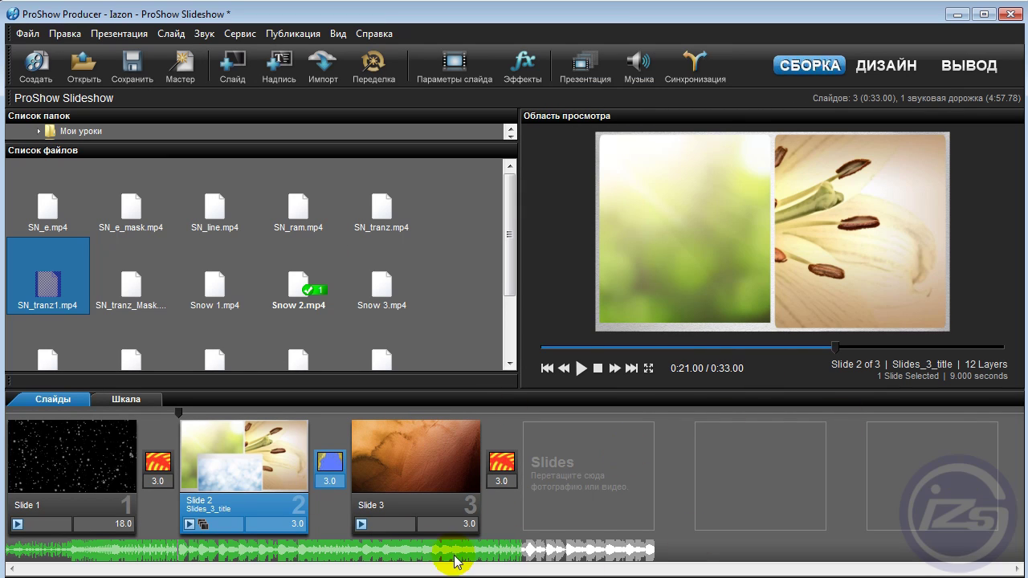
Step: Examine the soundtrack's volume, fade and timing settings in the show's music options, accepting them as they are
double_click(491, 562)
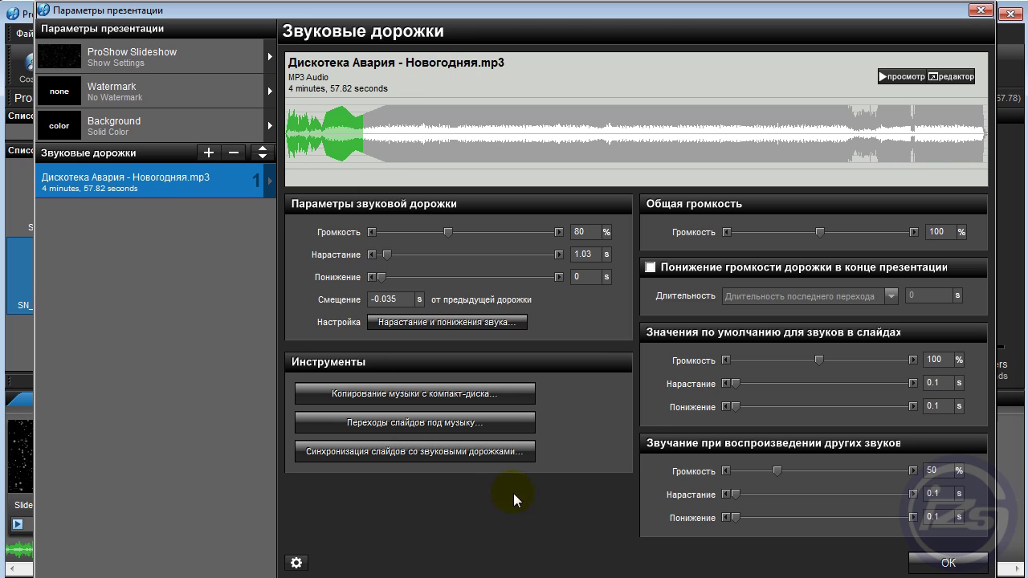
click(422, 321)
click(701, 468)
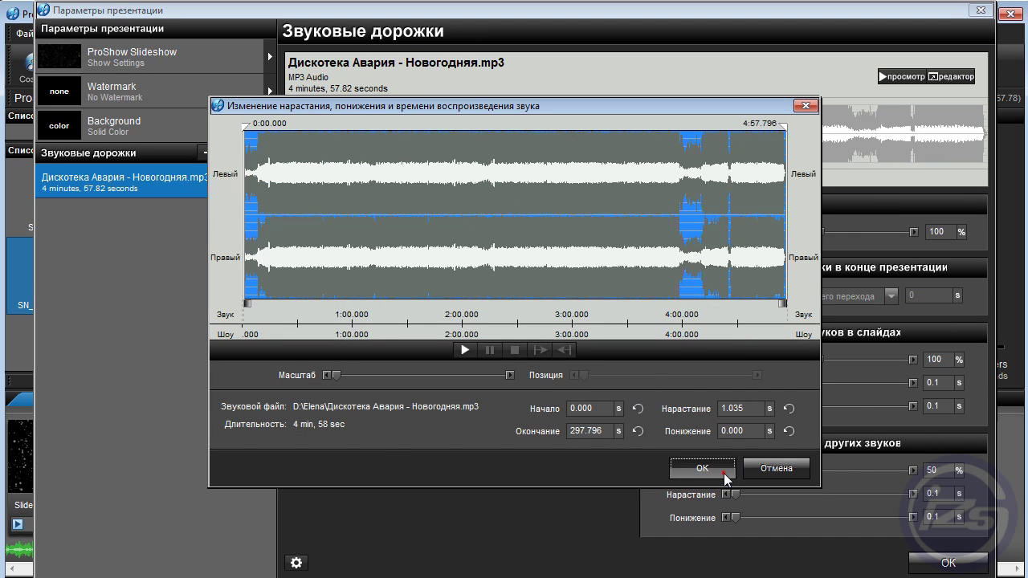
click(947, 562)
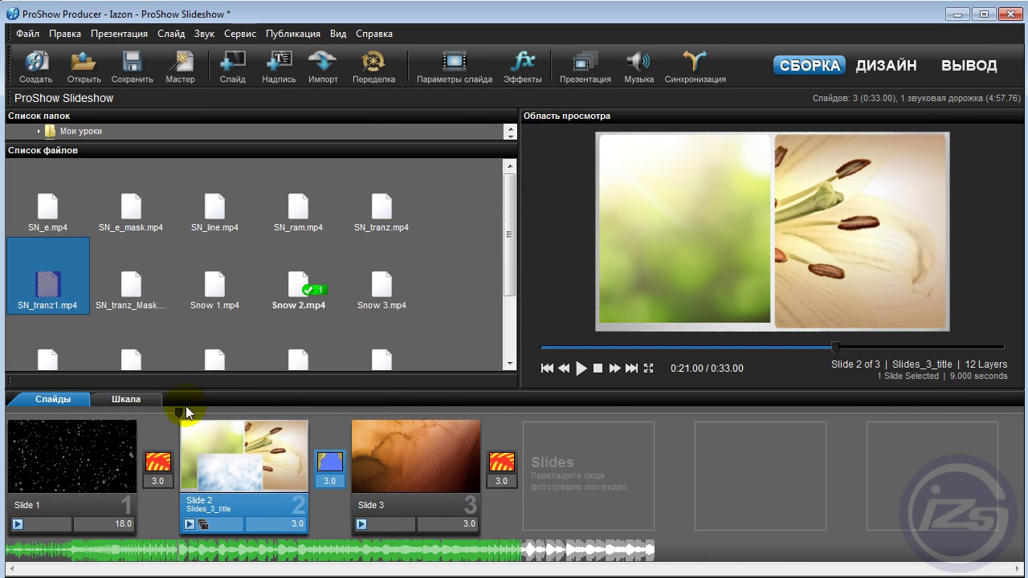
Step: Show the slides on the timeline, reduce the waveform height and try the time scale control
click(120, 400)
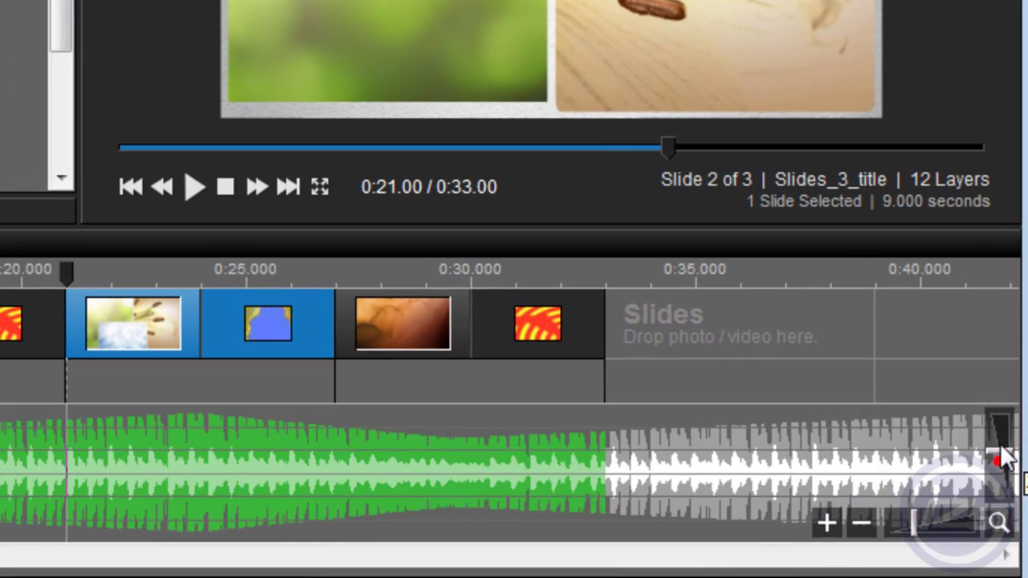
click(1004, 459)
drag(1003, 461, 1001, 467)
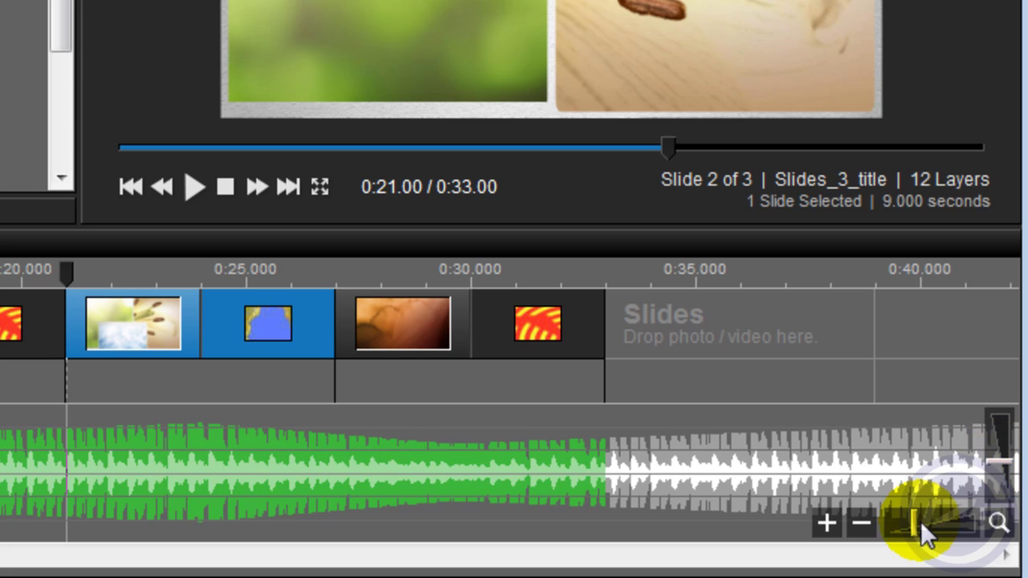
mouse_move(909, 521)
mouse_down()
mouse_move(949, 520)
mouse_move(896, 524)
mouse_move(929, 520)
mouse_up()
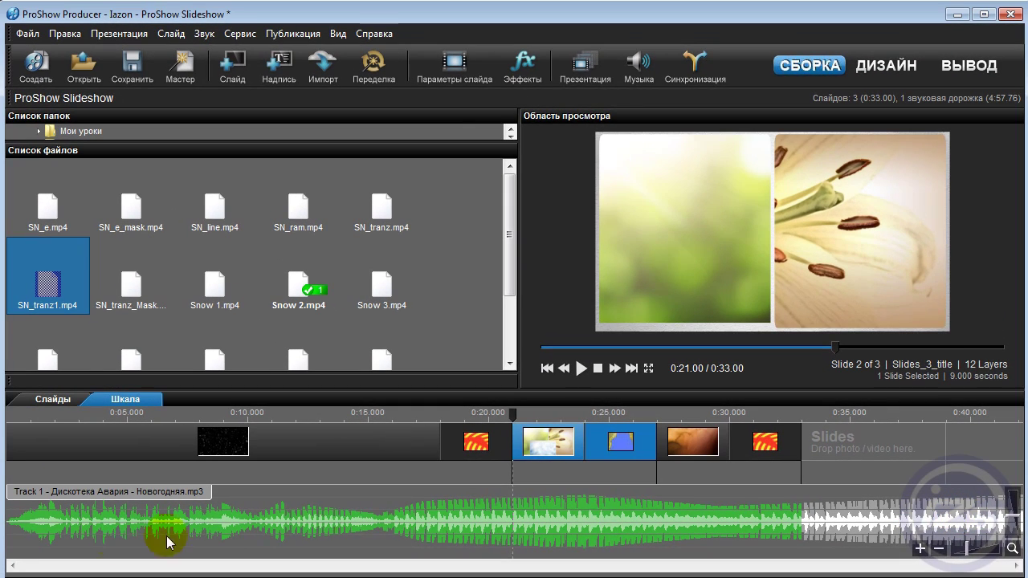
Step: Shorten the fade-in of the selected soundtrack to under a second, raise its overall volume and place the playhead near 0:24
click(591, 522)
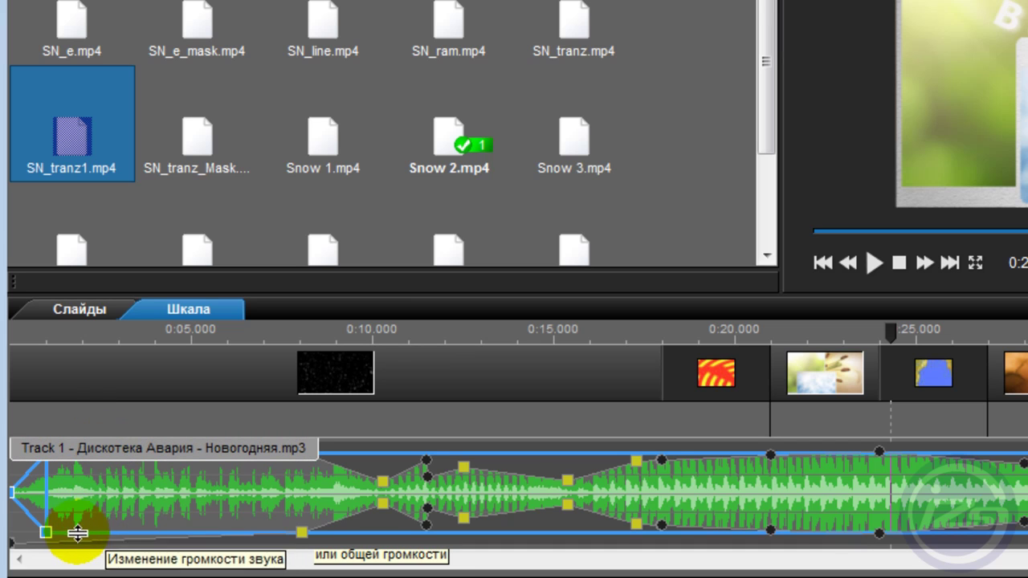
mouse_move(46, 533)
mouse_down()
mouse_move(53, 518)
mouse_move(44, 533)
mouse_up()
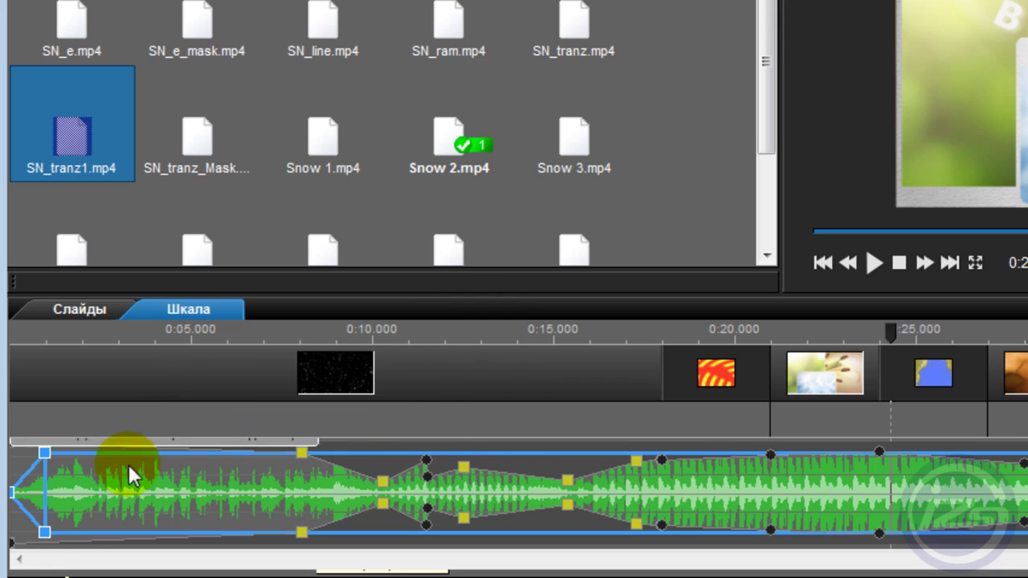
mouse_move(41, 538)
mouse_down()
mouse_move(516, 556)
mouse_move(27, 544)
mouse_move(37, 507)
mouse_move(27, 541)
mouse_move(27, 490)
mouse_move(30, 559)
mouse_move(31, 548)
mouse_up()
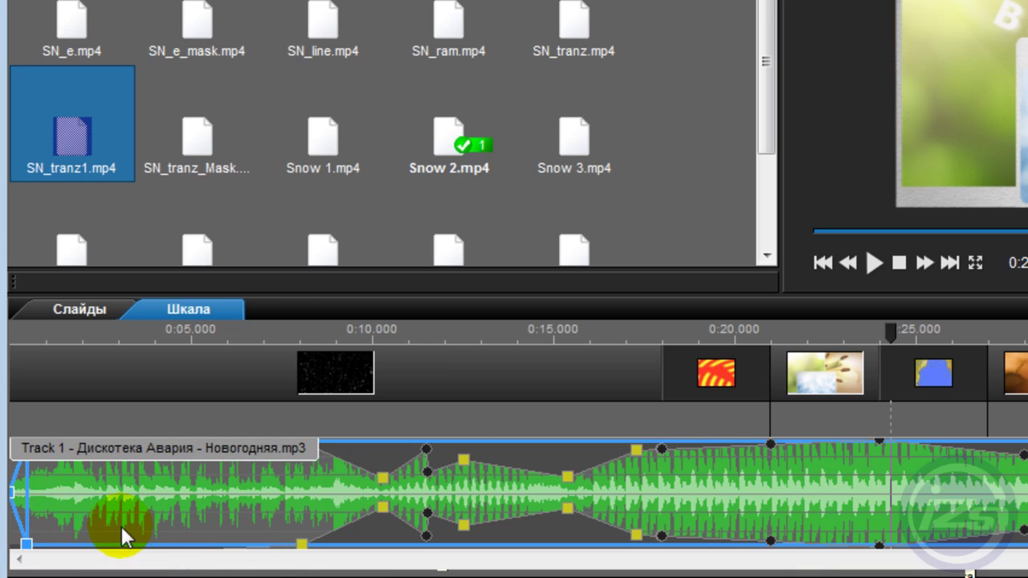
click(251, 498)
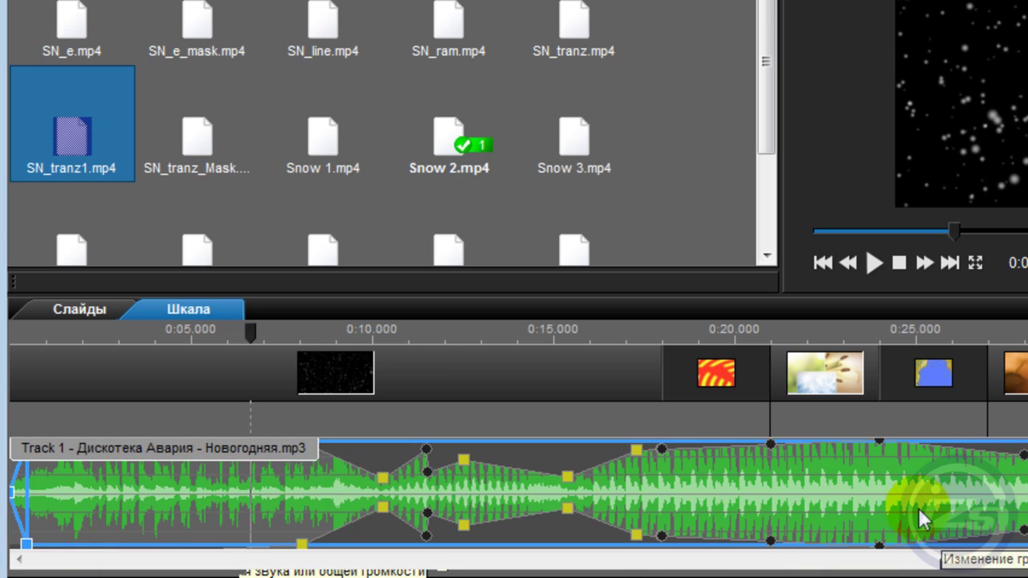
click(927, 480)
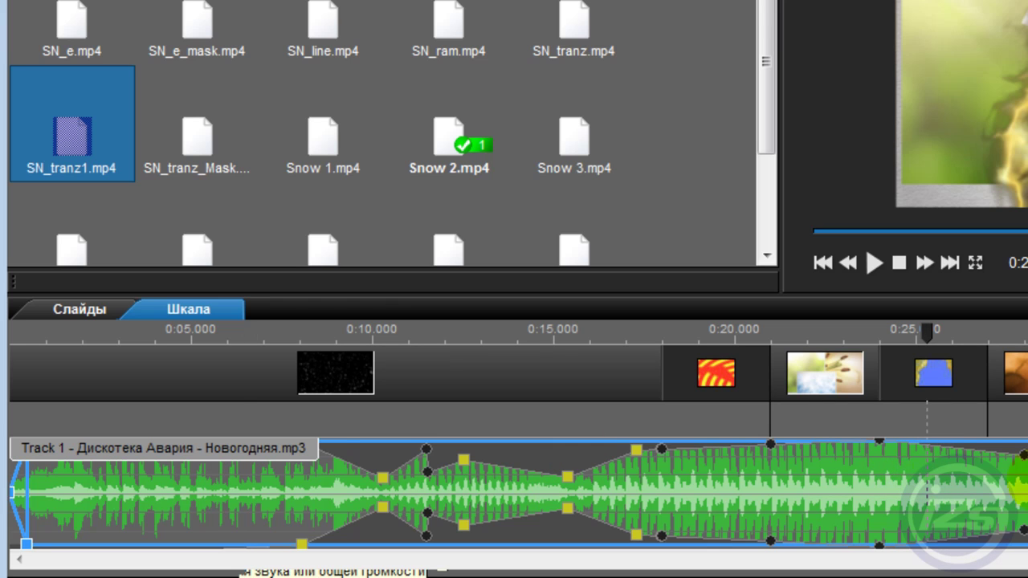
mouse_move(26, 552)
mouse_down()
mouse_move(160, 534)
mouse_move(9, 554)
mouse_move(35, 543)
mouse_up()
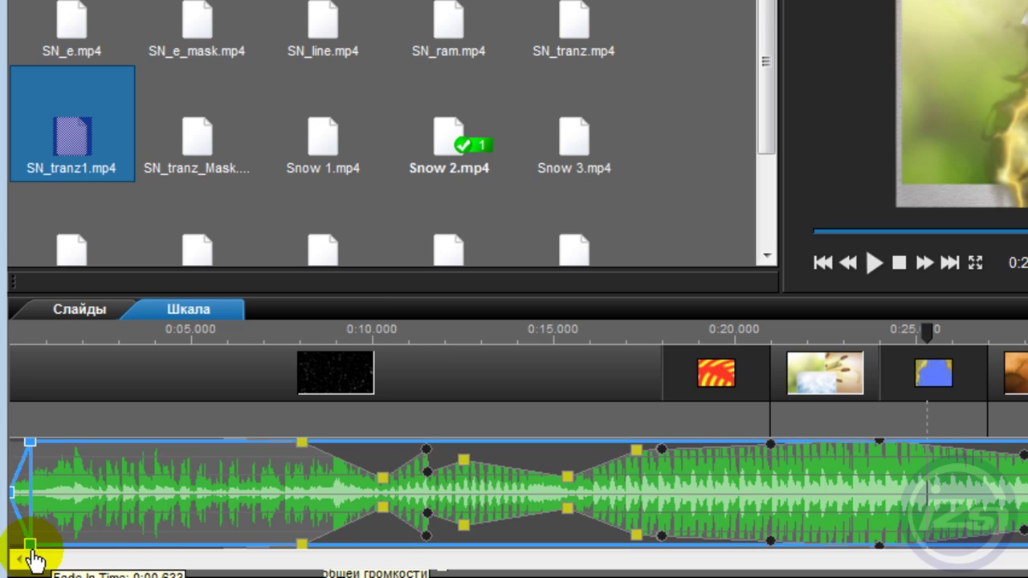
drag(928, 332, 908, 331)
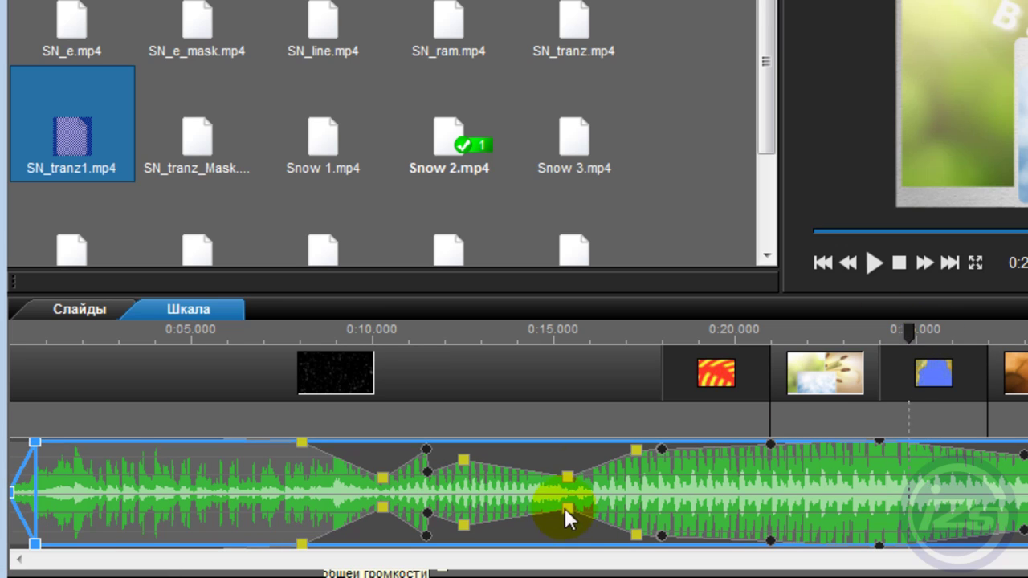
Step: Try to move the black volume point near 0:11.5 on the soundtrack and dismiss the notice
click(425, 469)
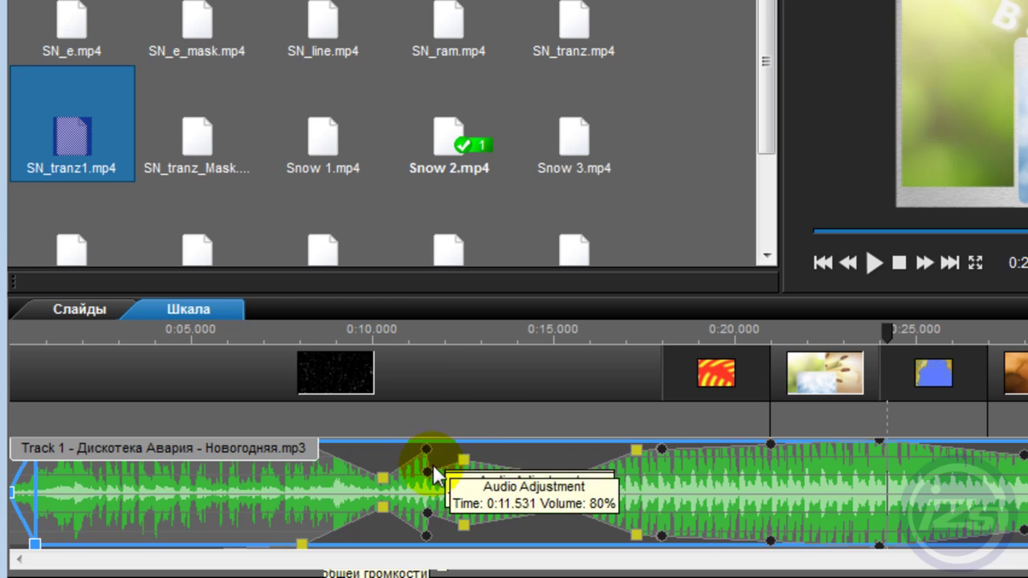
drag(426, 472, 436, 436)
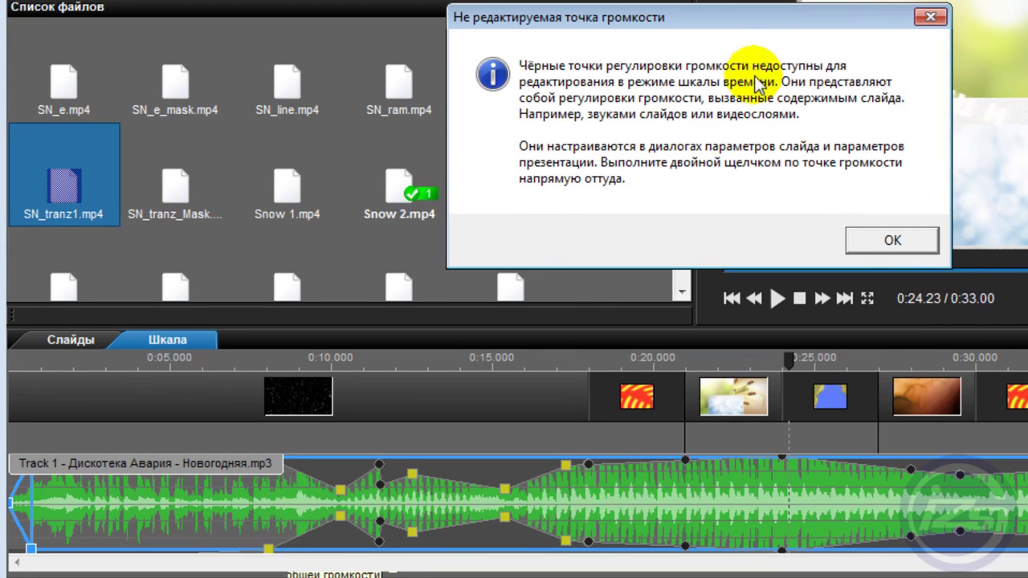
mouse_move(669, 49)
mouse_down()
mouse_move(714, 144)
mouse_move(727, 76)
mouse_move(683, 28)
mouse_move(684, 44)
mouse_up()
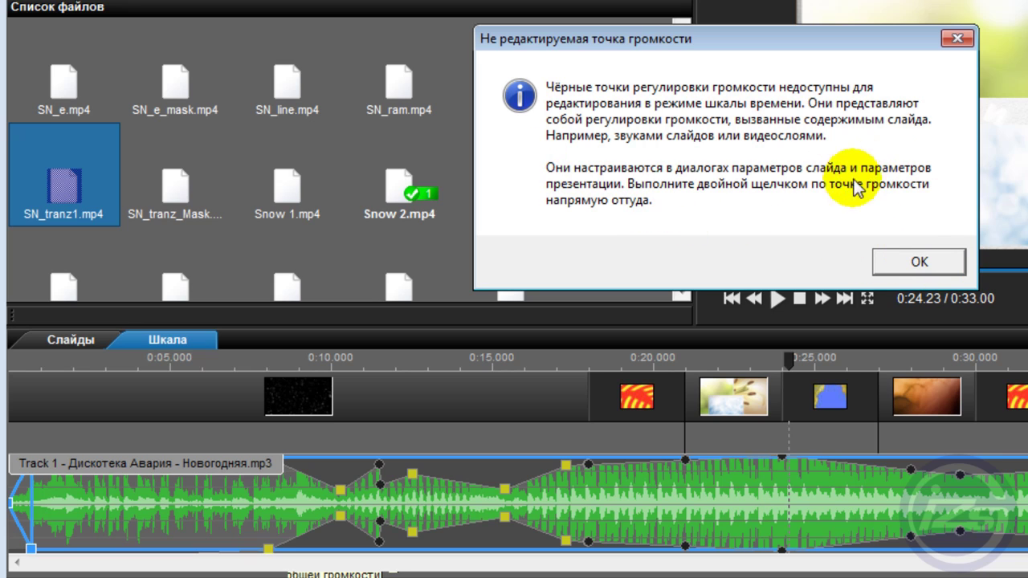
click(903, 261)
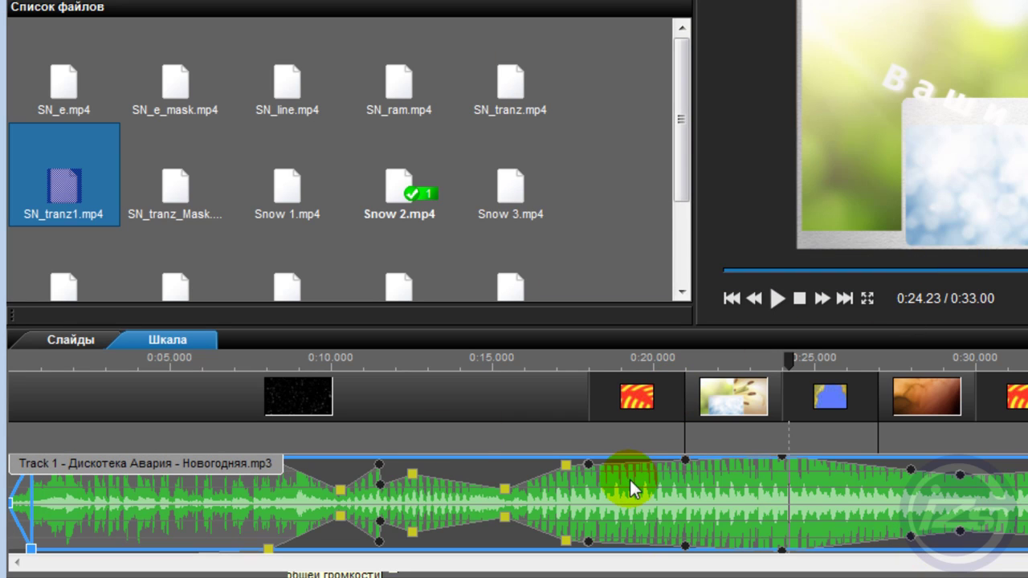
Step: Raise the yellow volume points near 0:12.5 and 0:15.5, shift the 0:08 point down to about 0:05.7, and nudge the one near 0:17
mouse_move(412, 474)
mouse_down()
mouse_move(415, 464)
mouse_move(419, 493)
mouse_move(415, 475)
mouse_move(514, 472)
mouse_move(380, 462)
mouse_move(440, 472)
mouse_move(427, 485)
mouse_move(430, 456)
mouse_move(406, 456)
mouse_move(463, 456)
mouse_move(420, 459)
mouse_up()
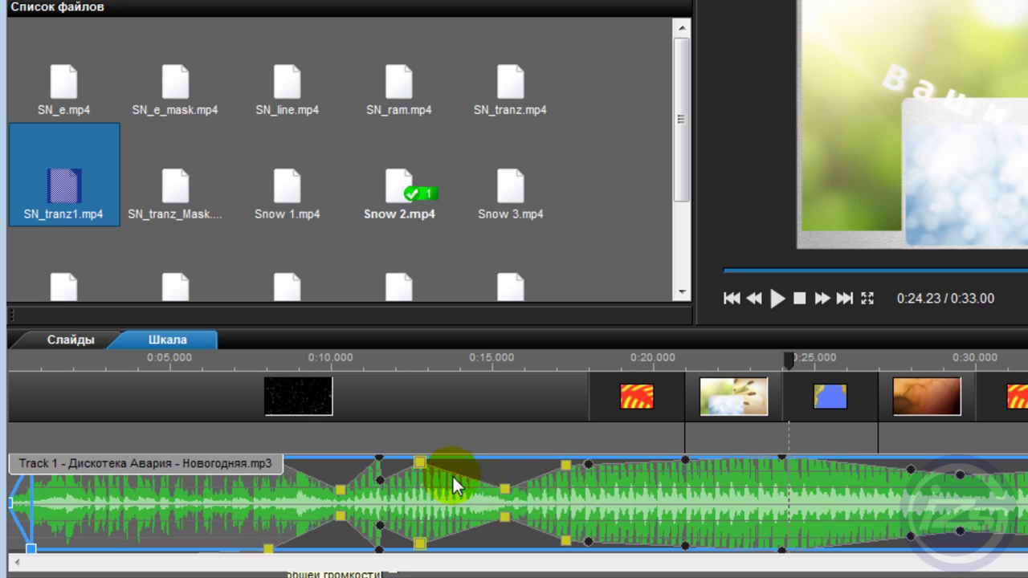
mouse_move(503, 488)
mouse_down()
mouse_move(516, 437)
mouse_move(508, 474)
mouse_up()
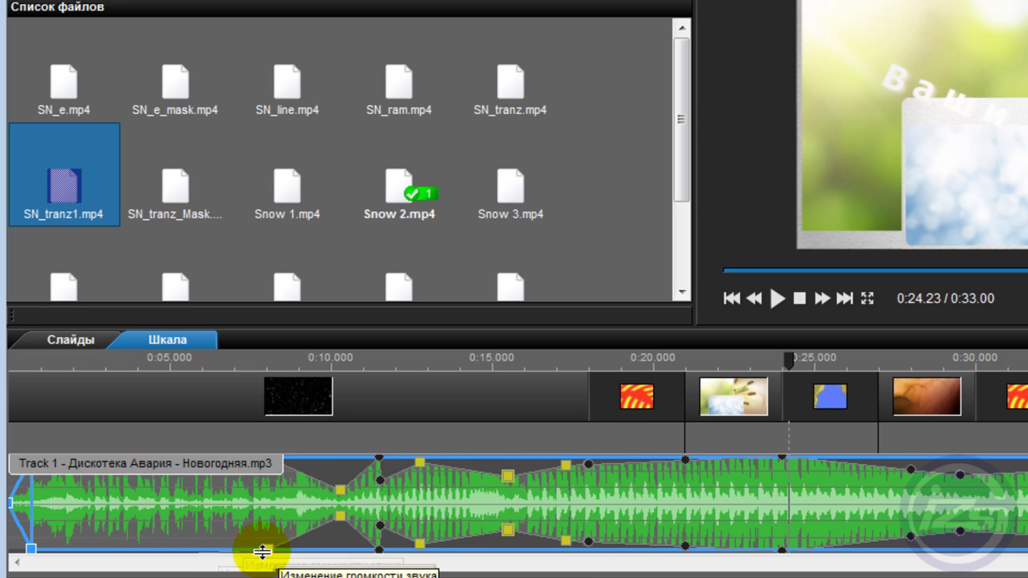
drag(268, 550, 191, 536)
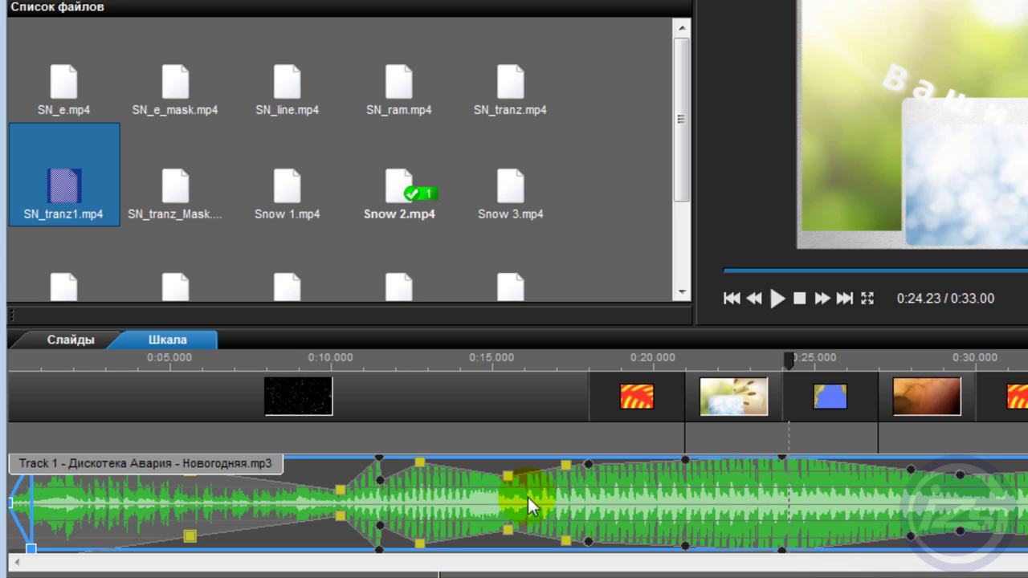
mouse_move(561, 463)
drag(561, 463, 585, 468)
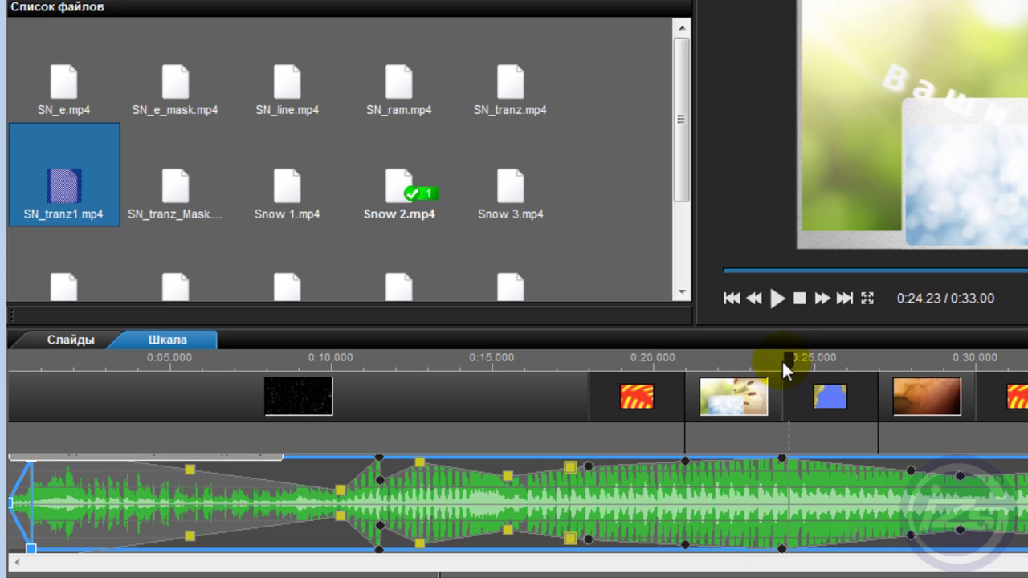
Step: Add a volume point to the soundtrack at about 0:22 and lower the volume there
click(718, 369)
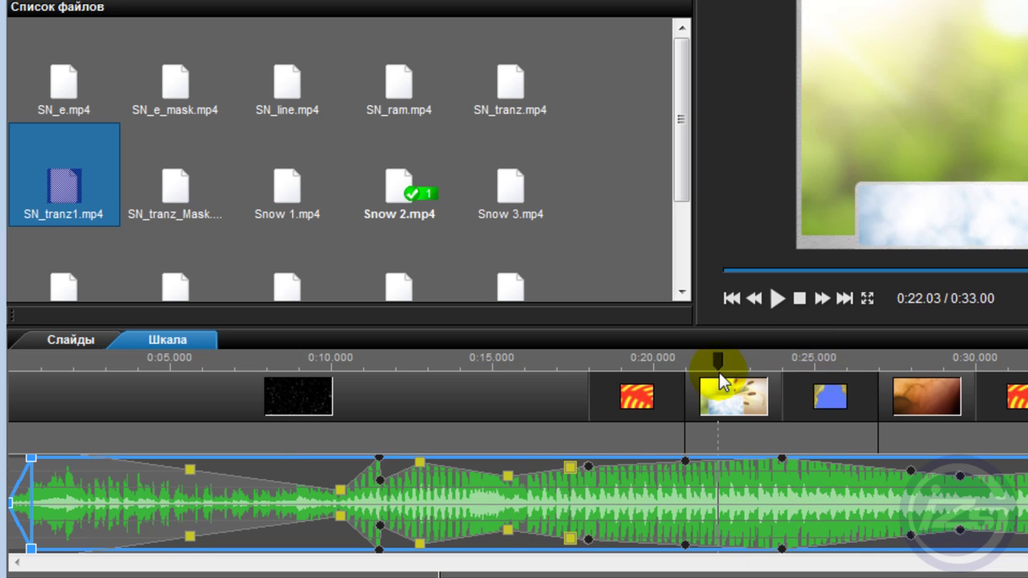
right_click(723, 478)
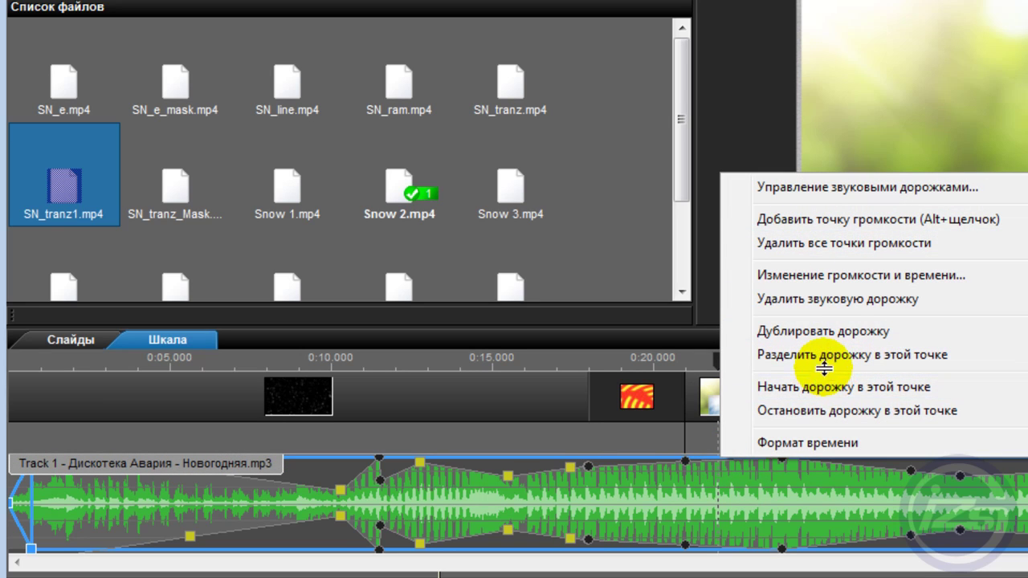
click(953, 224)
mouse_move(721, 462)
mouse_down()
mouse_move(722, 500)
mouse_move(720, 473)
mouse_up()
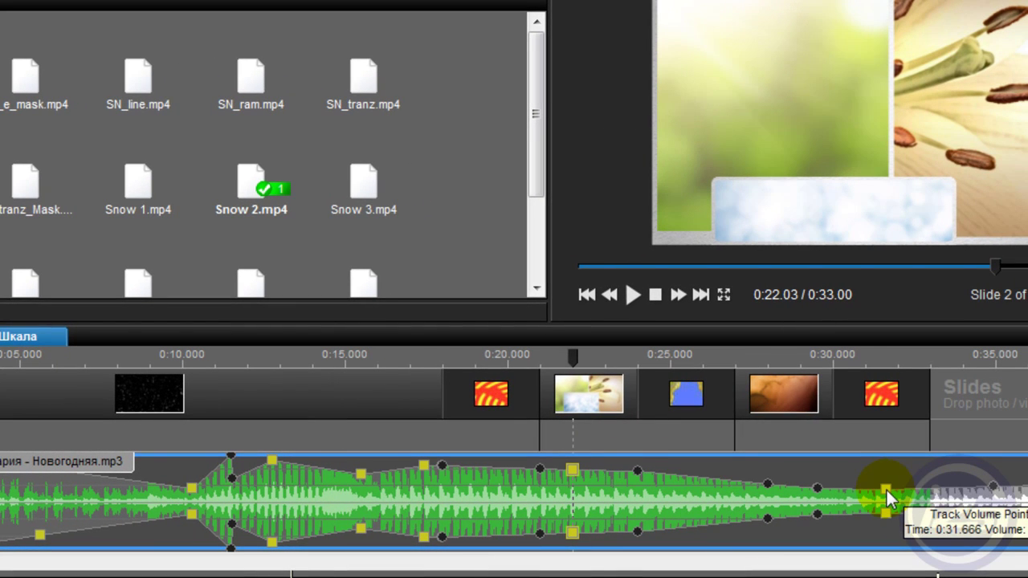
Step: Raise the volume point near 0:31.7 and add another raised volume point at about 0:26 on the soundtrack
drag(886, 492, 887, 468)
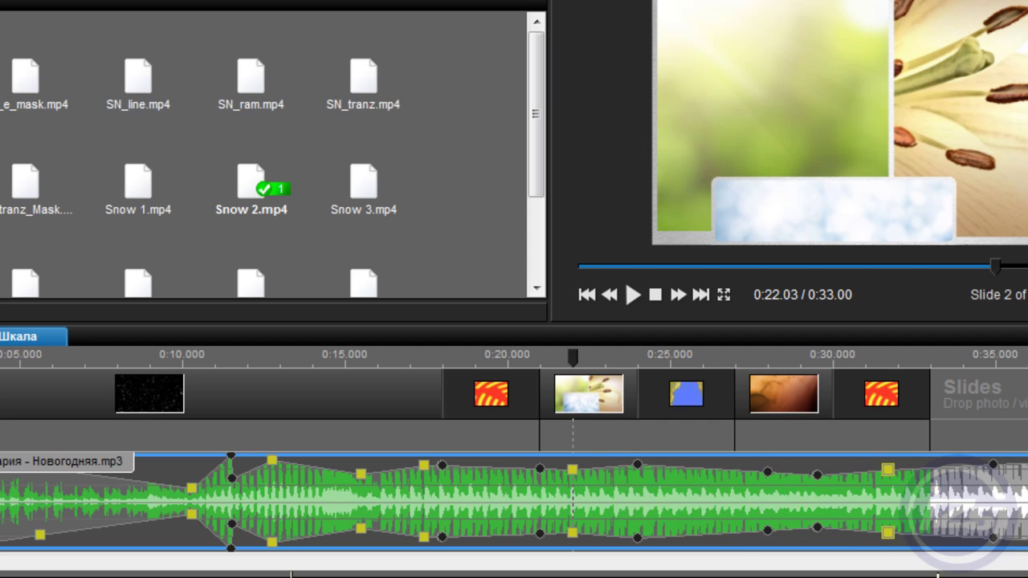
double_click(689, 474)
mouse_move(690, 482)
mouse_down()
mouse_move(690, 451)
mouse_move(698, 493)
mouse_move(697, 466)
mouse_up()
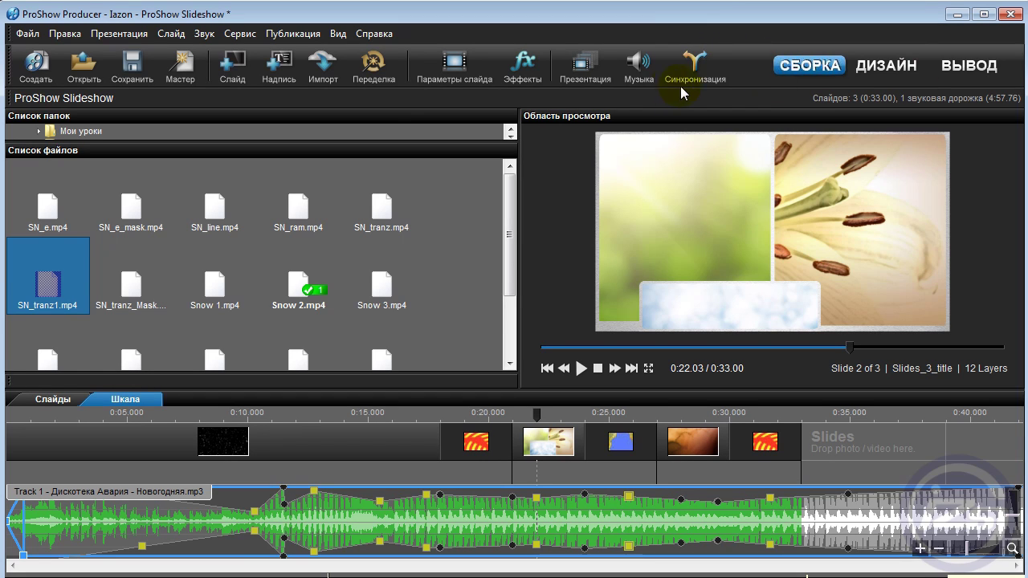
Step: Open the output workspace, enlarge the list of publishing formats and look through the available formats
click(975, 69)
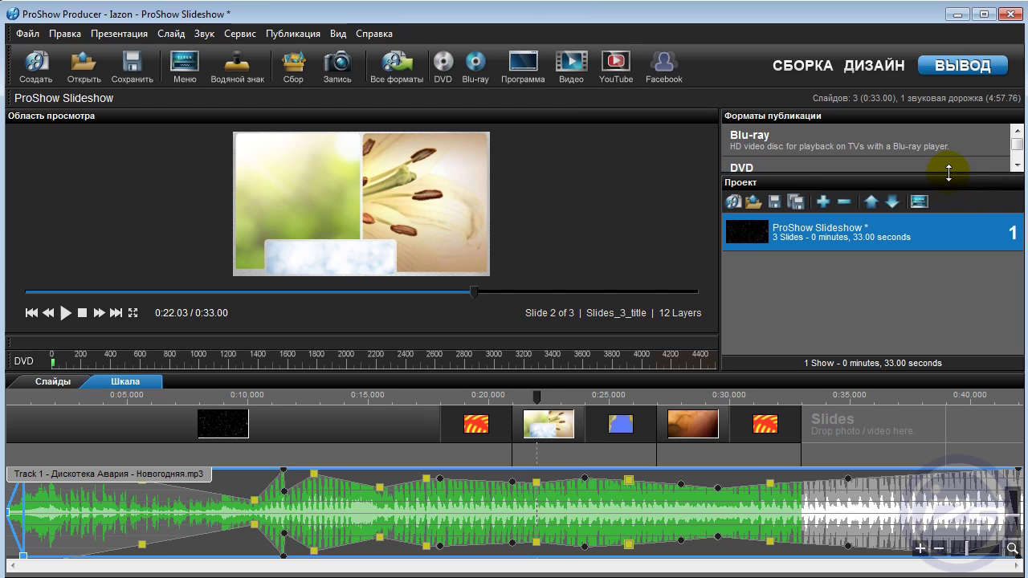
drag(947, 175, 973, 281)
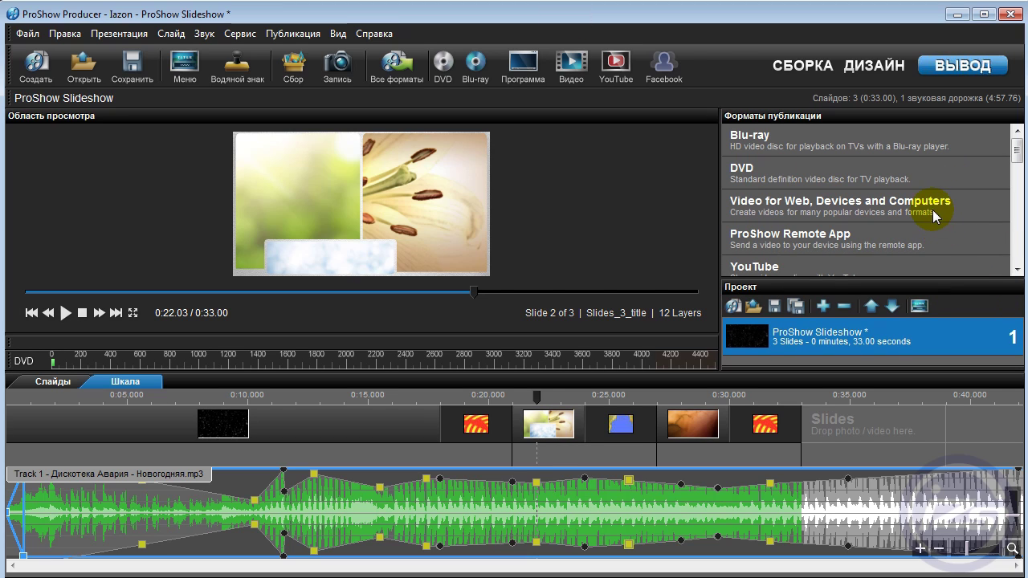
drag(1017, 154, 1016, 227)
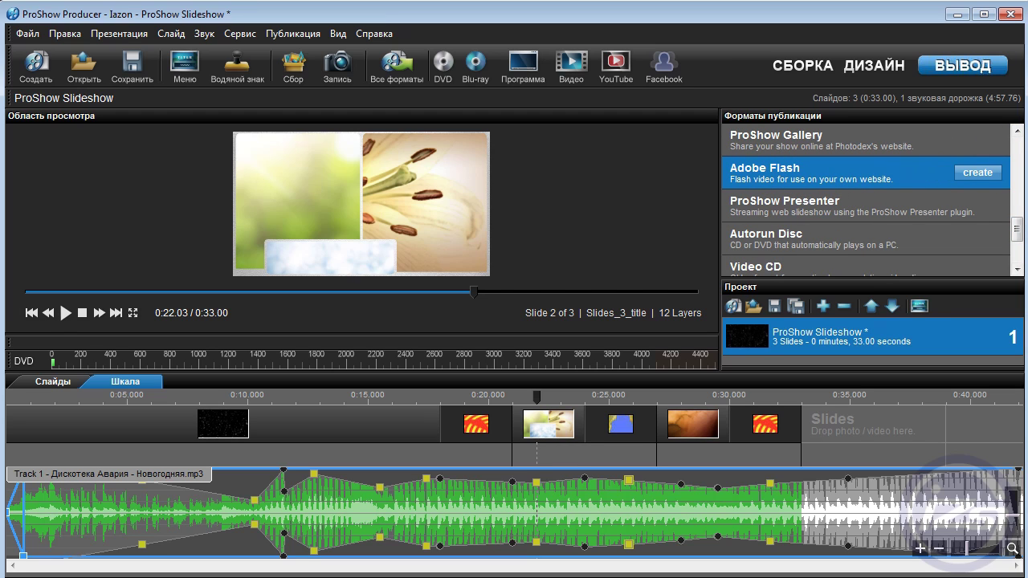
drag(1018, 234, 1021, 202)
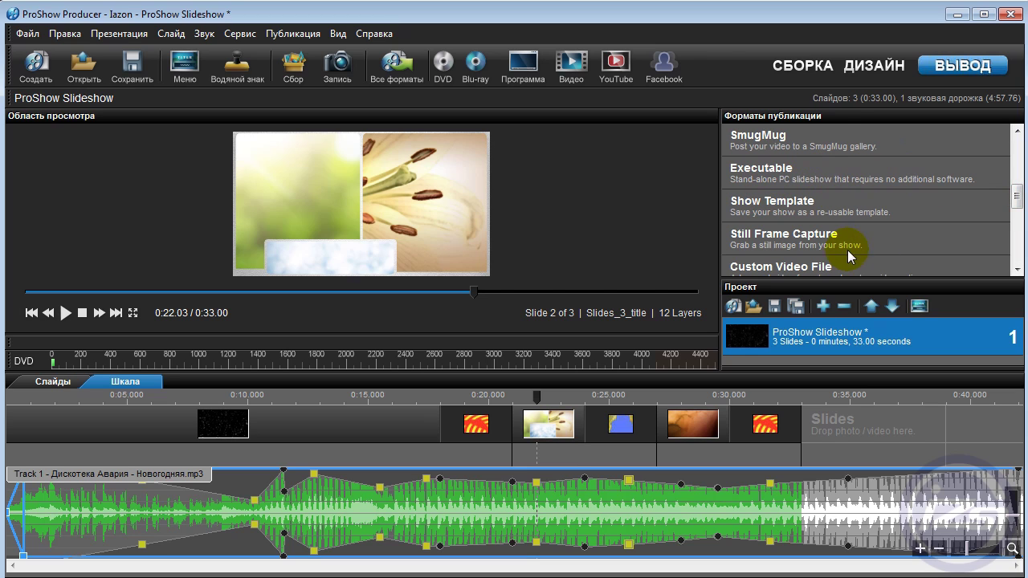
Step: Open the video creation dialog for Web, Devices and Computers and collapse the MPEG-4 and Video File categories
scroll(883, 224, up, 3)
click(975, 207)
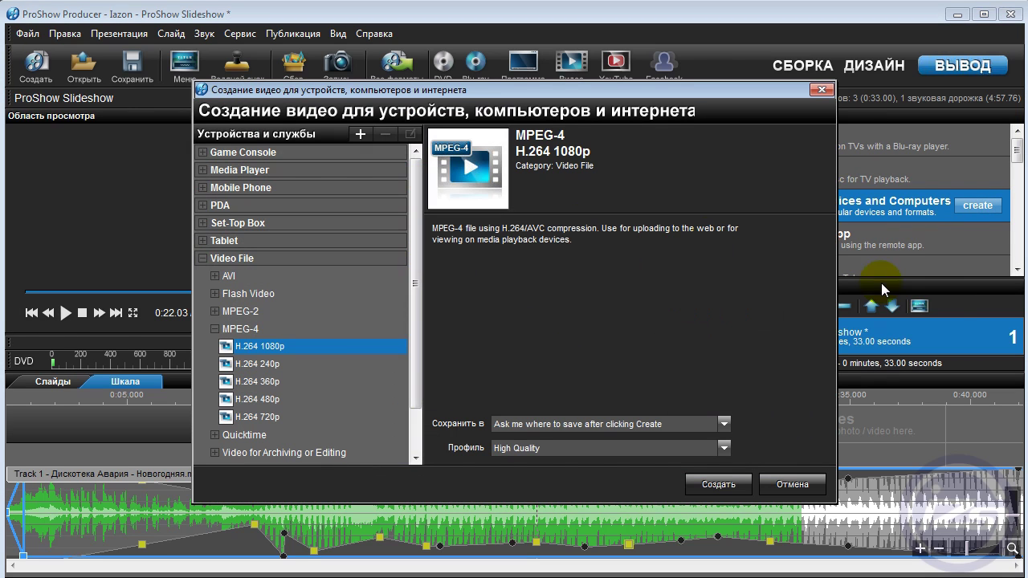
drag(538, 90, 535, 77)
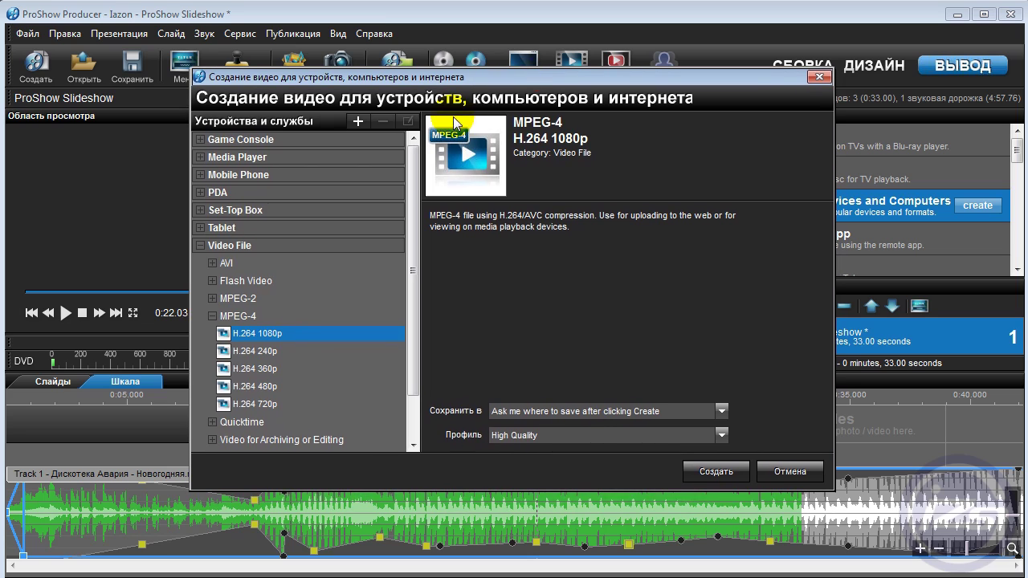
click(210, 318)
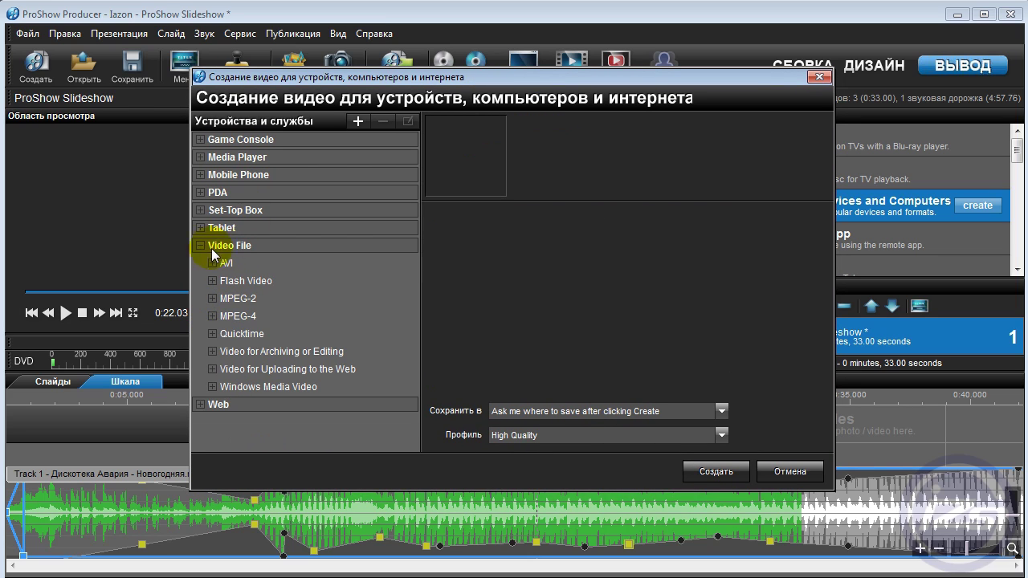
click(199, 246)
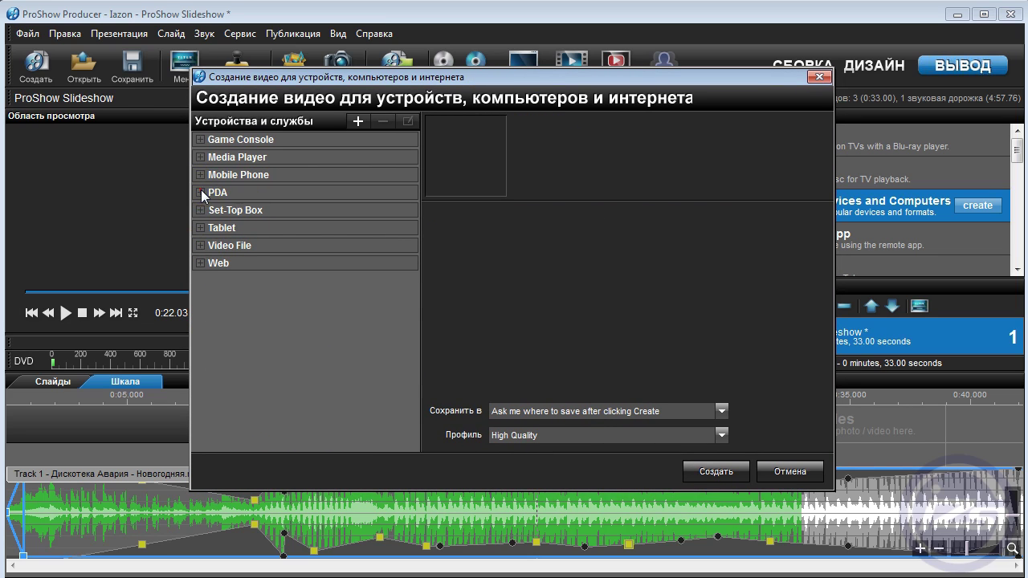
Step: Examine the device and service choices under PDA, Palm, Web and Video File, collapsing Web and Video File again
click(201, 192)
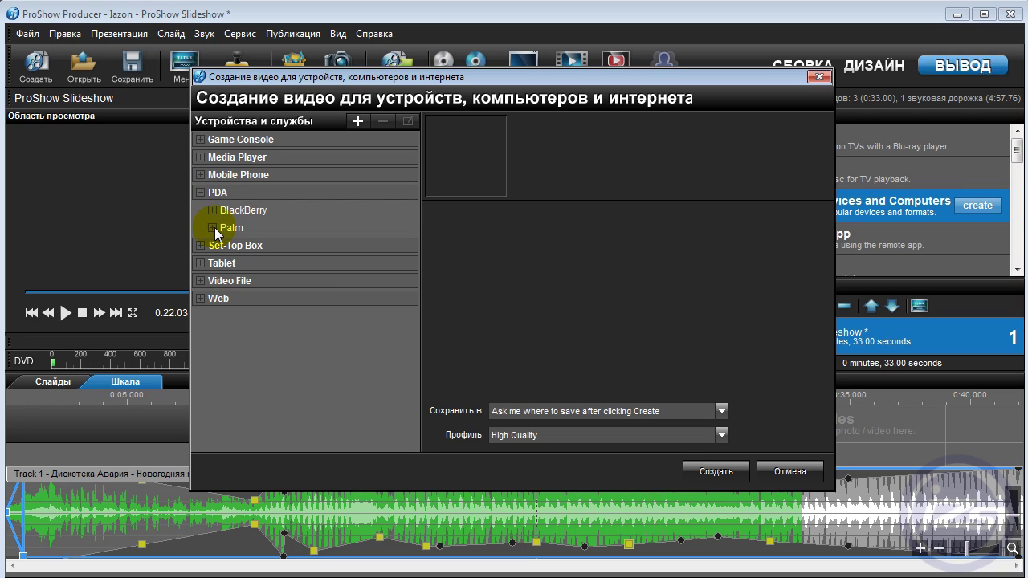
click(212, 228)
click(212, 228)
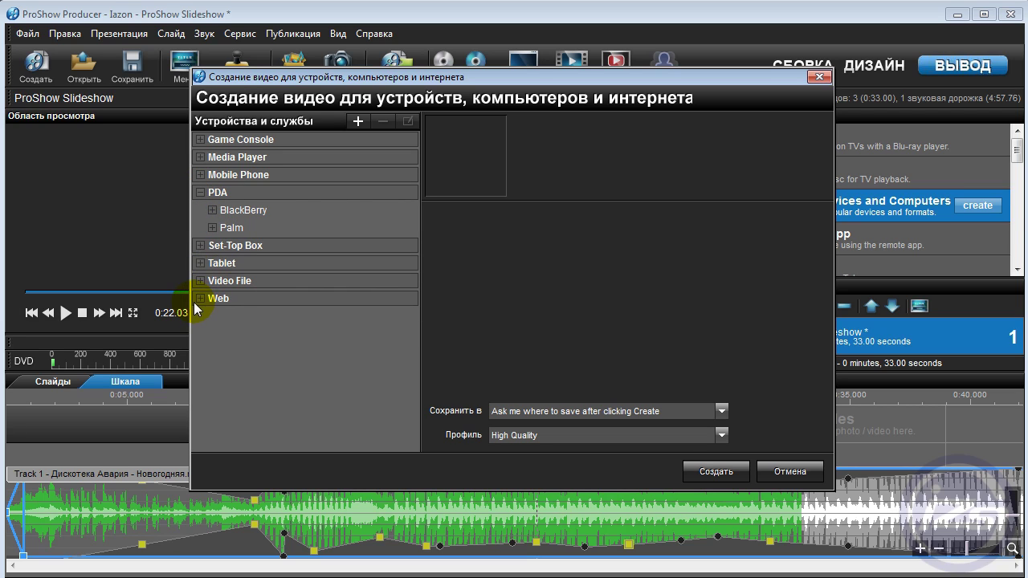
click(200, 298)
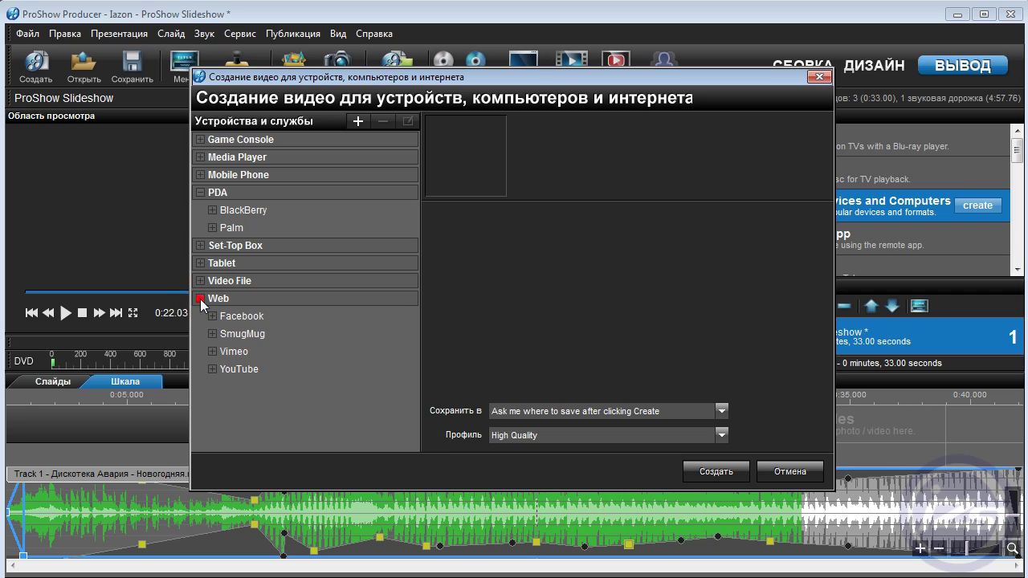
click(201, 299)
click(200, 281)
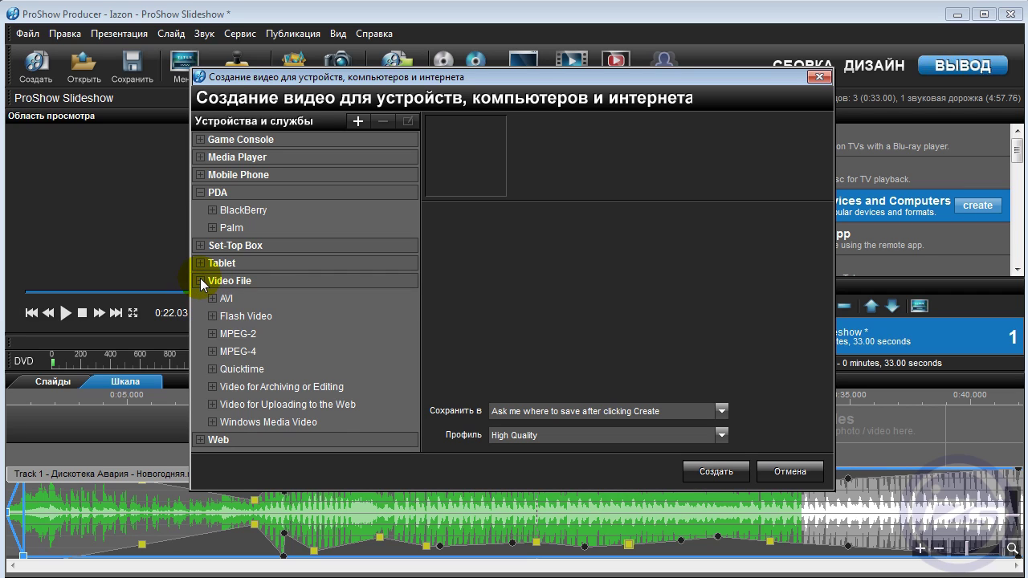
click(200, 281)
Step: Examine the Apple models in the Tablet category and the brands in the Set-Top Box category, collapsing both categories again
click(200, 263)
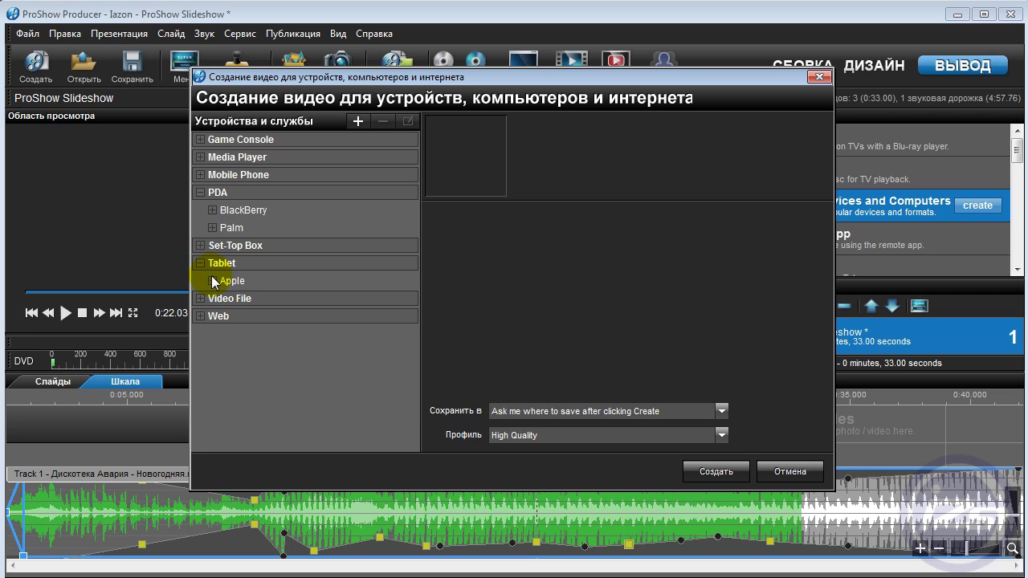
click(212, 280)
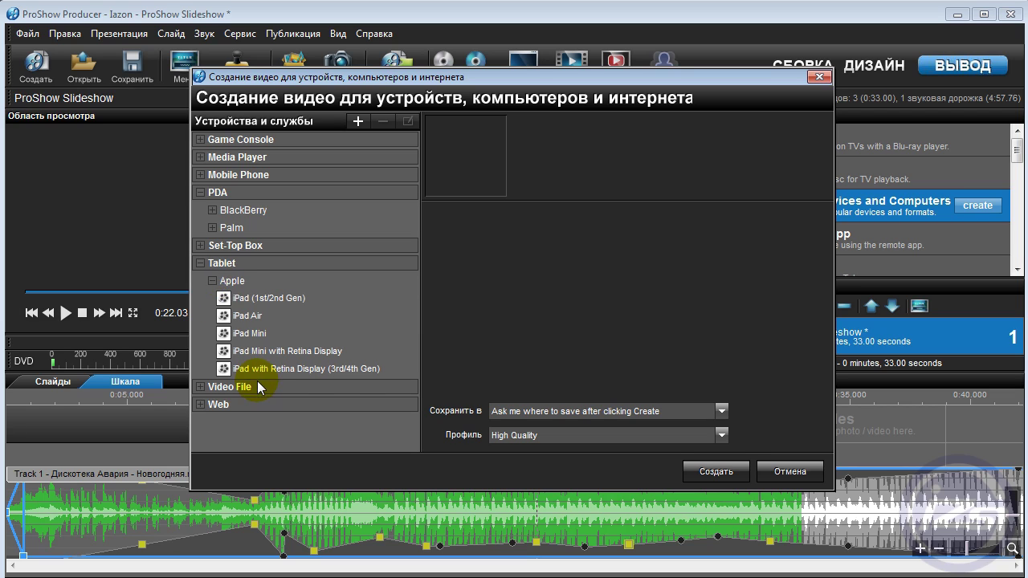
click(200, 263)
click(200, 246)
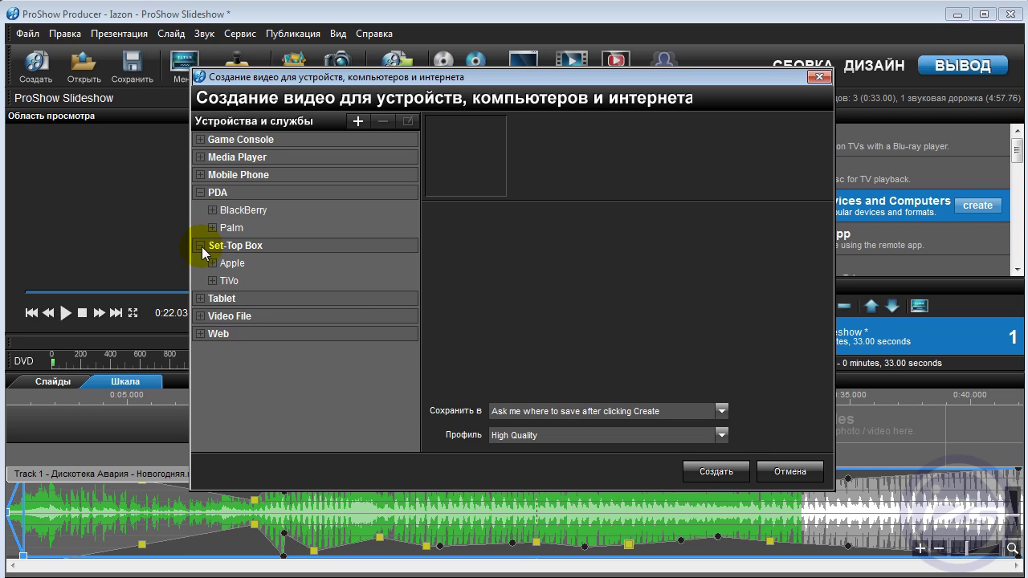
click(200, 245)
Step: Look through the Samsung models in the Mobile Phone category and collapse the category again
click(200, 175)
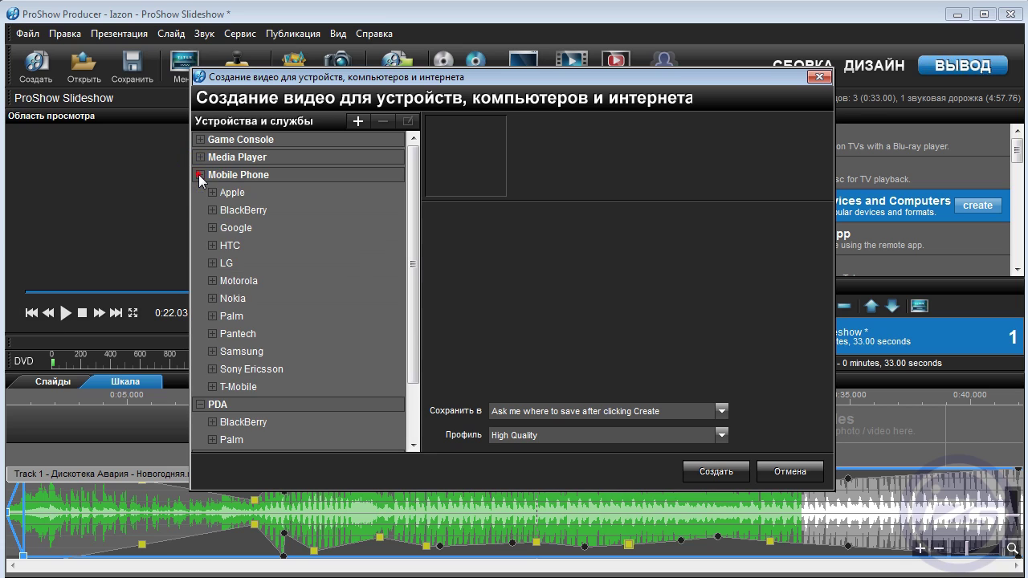
click(213, 351)
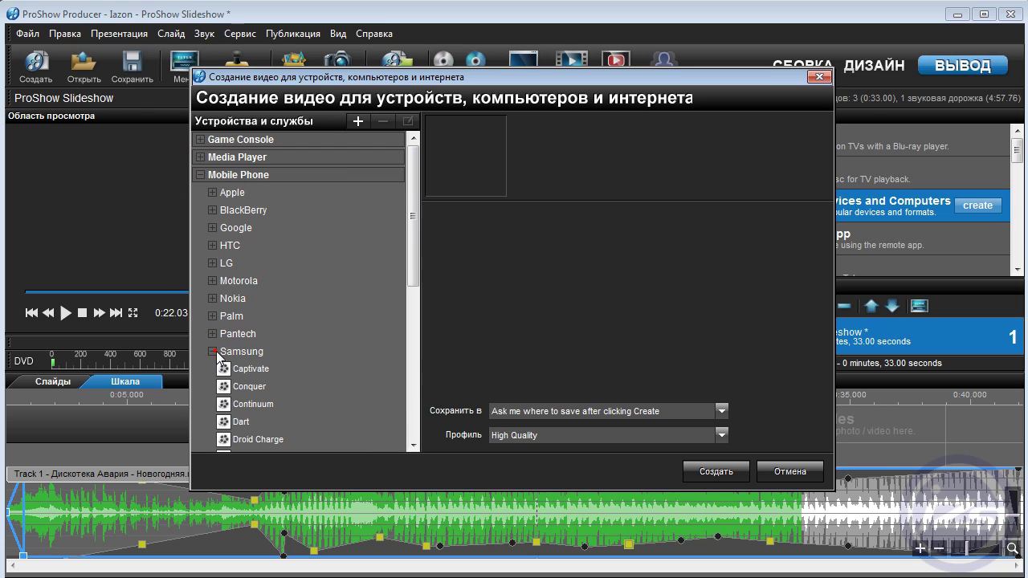
scroll(377, 313, down, 2)
drag(412, 268, 414, 321)
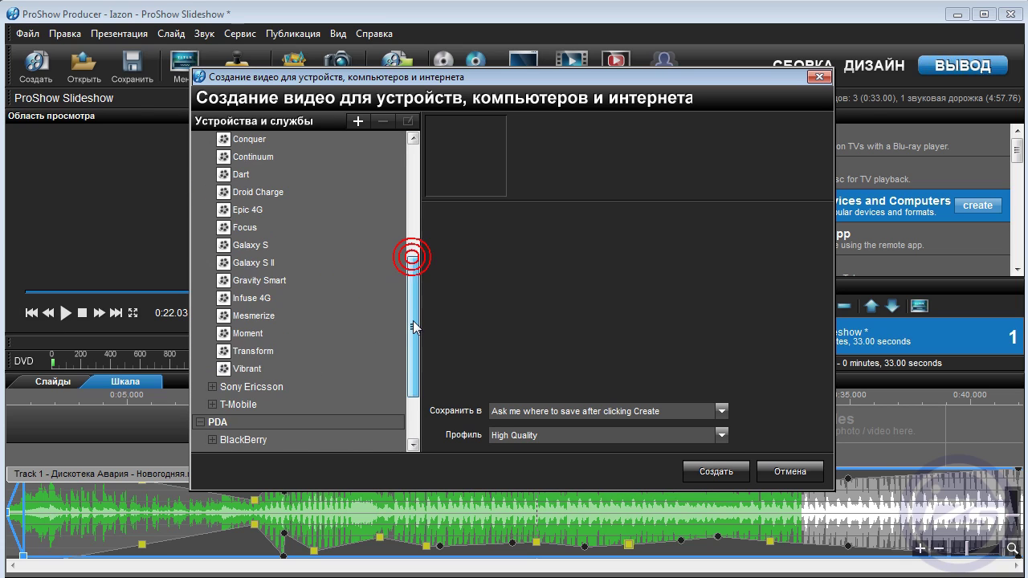
scroll(321, 281, up, 5)
click(200, 175)
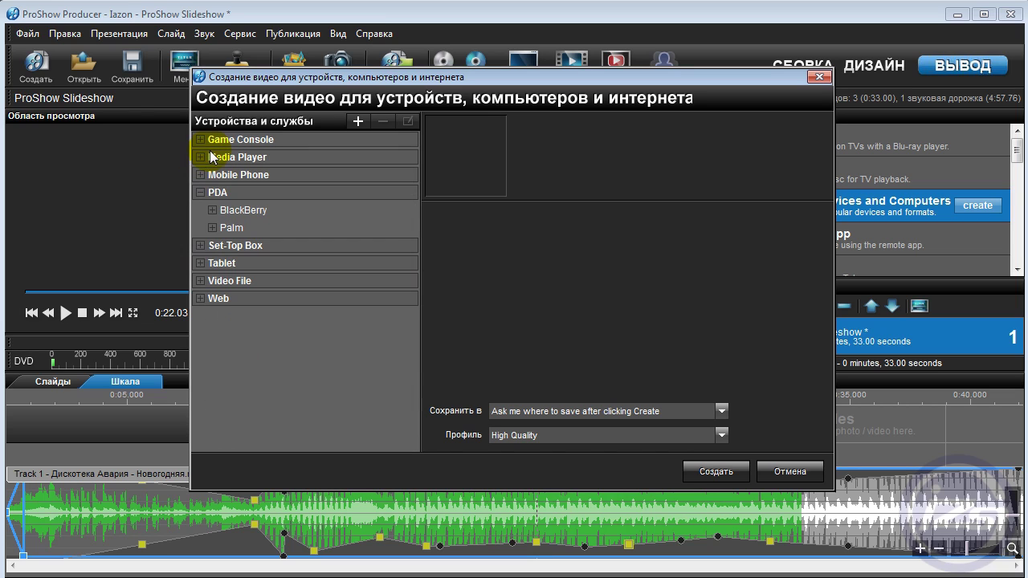
Step: Examine the Media Player category and the Sony and Nintendo groups under Game Console, and close the dialog without creating a video
click(200, 158)
click(200, 157)
click(200, 140)
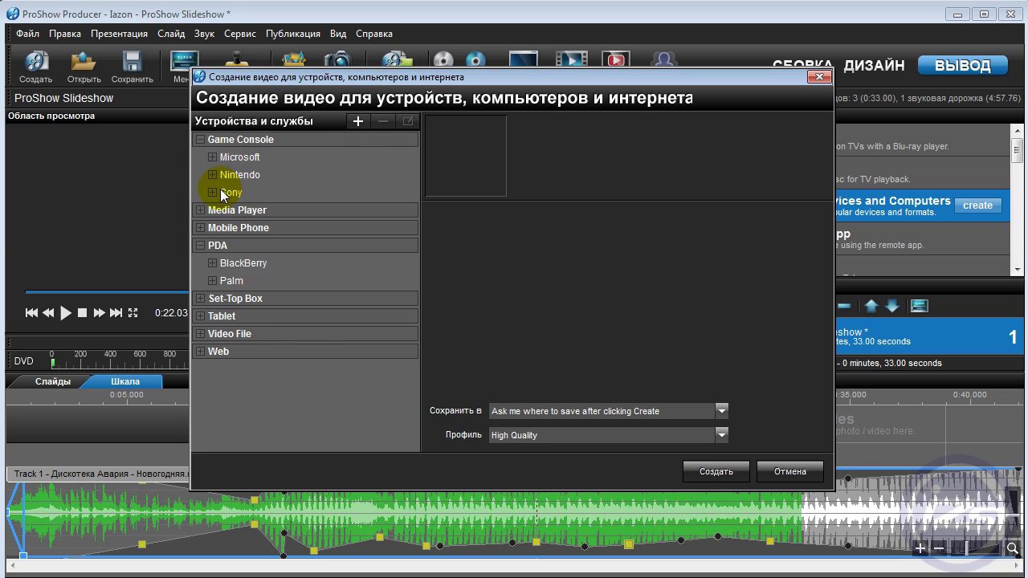
click(212, 193)
click(212, 192)
click(212, 174)
click(212, 174)
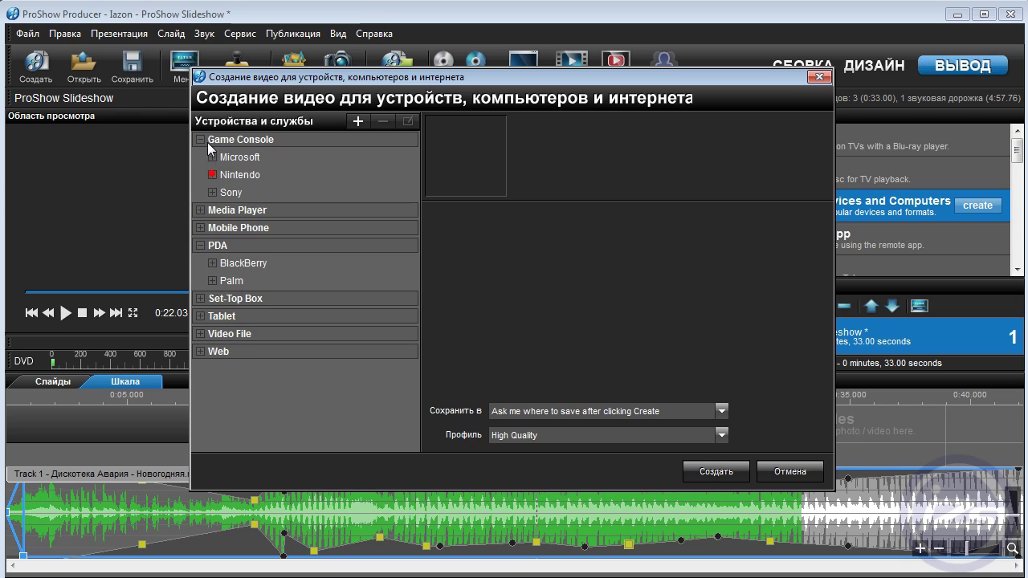
click(818, 77)
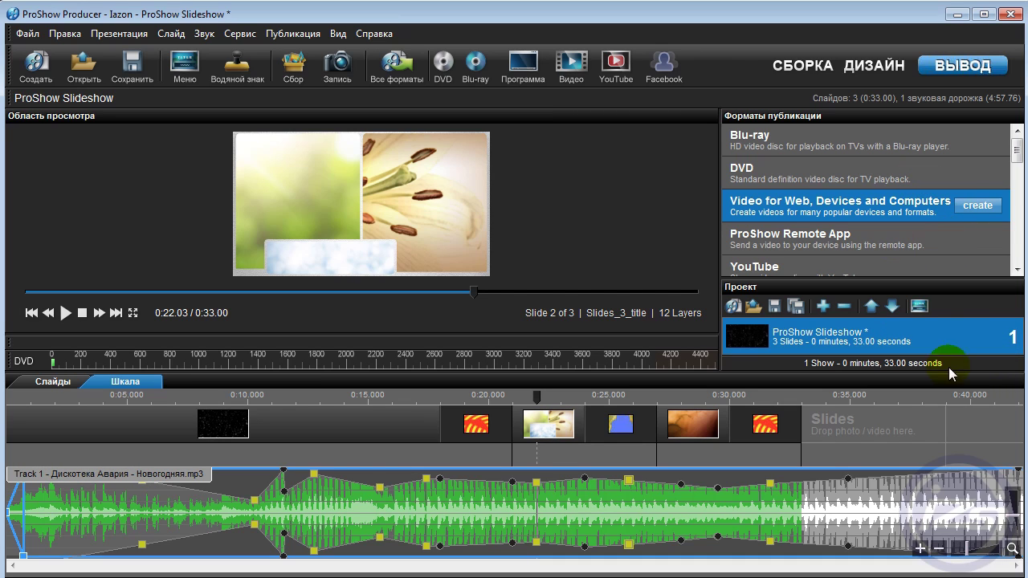
Step: Return to the slideshow build workspace and view the slide styles in the Effects window before closing it
mouse_move(1016, 150)
mouse_down()
mouse_move(1018, 202)
mouse_move(1013, 136)
mouse_up()
click(803, 65)
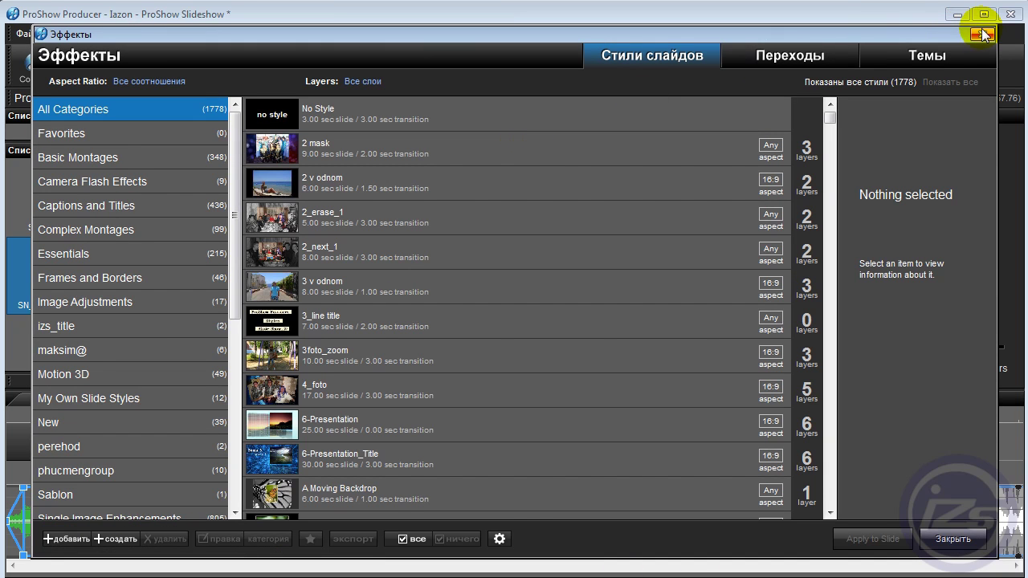
click(984, 34)
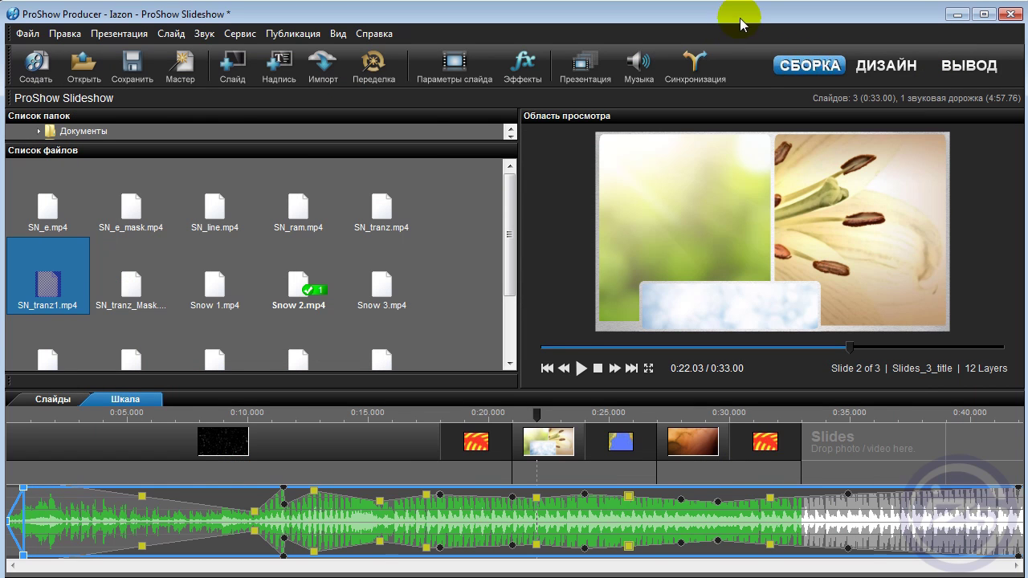
Step: Scrub the timeline to preview the transition around 0:19 to 0:20 and the one between the second and third slides
click(470, 414)
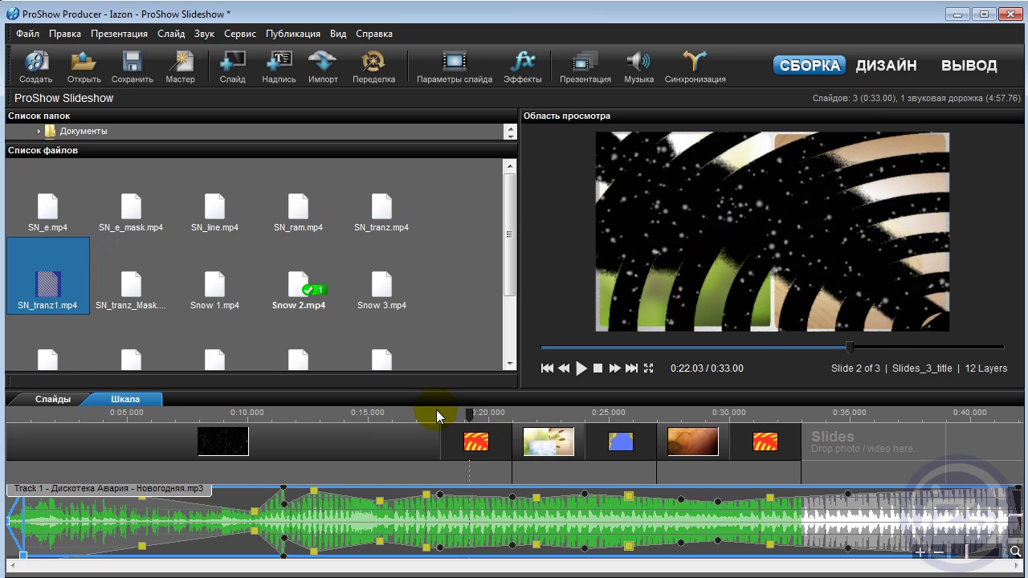
click(460, 414)
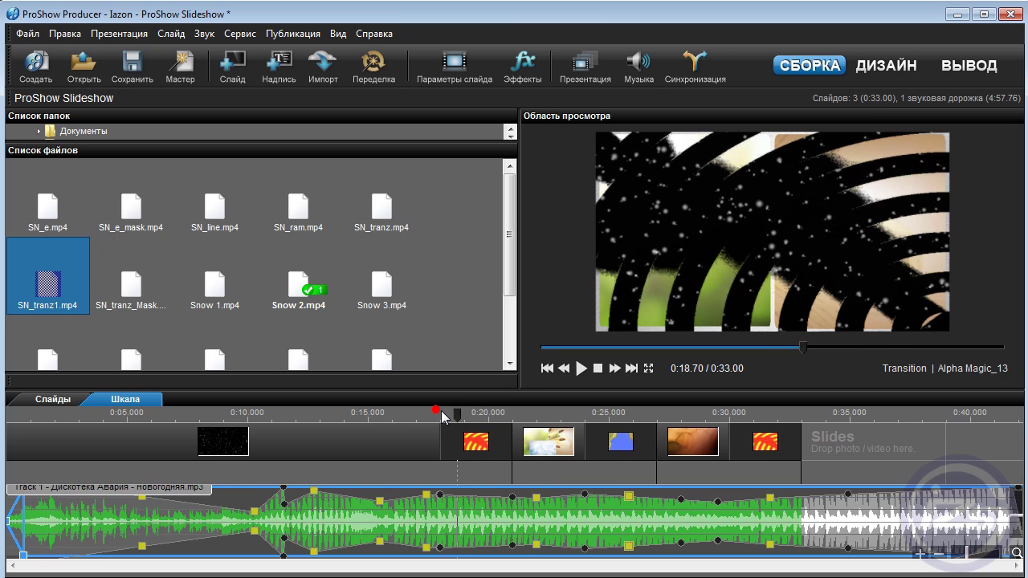
click(486, 418)
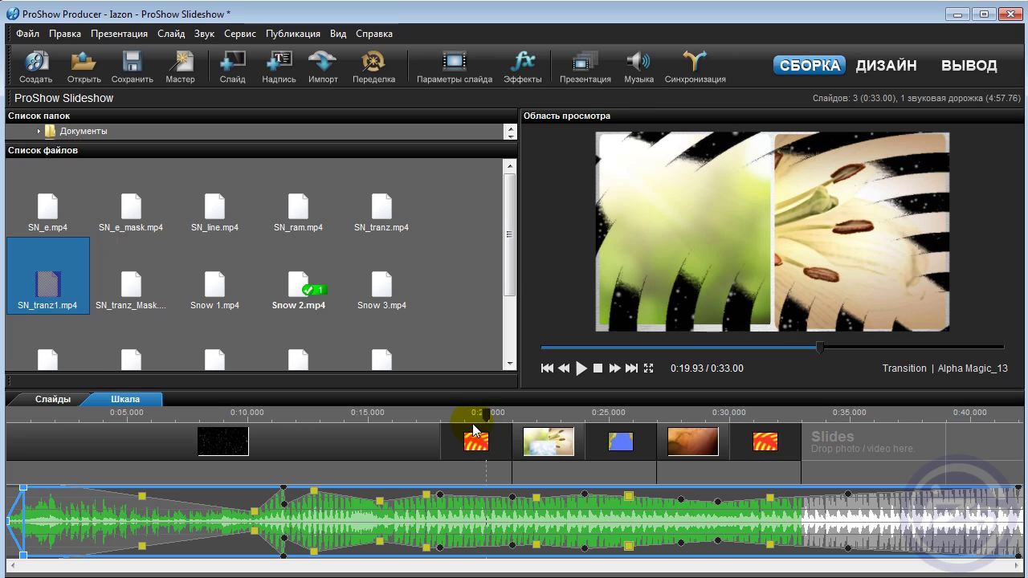
click(511, 432)
drag(511, 437, 616, 440)
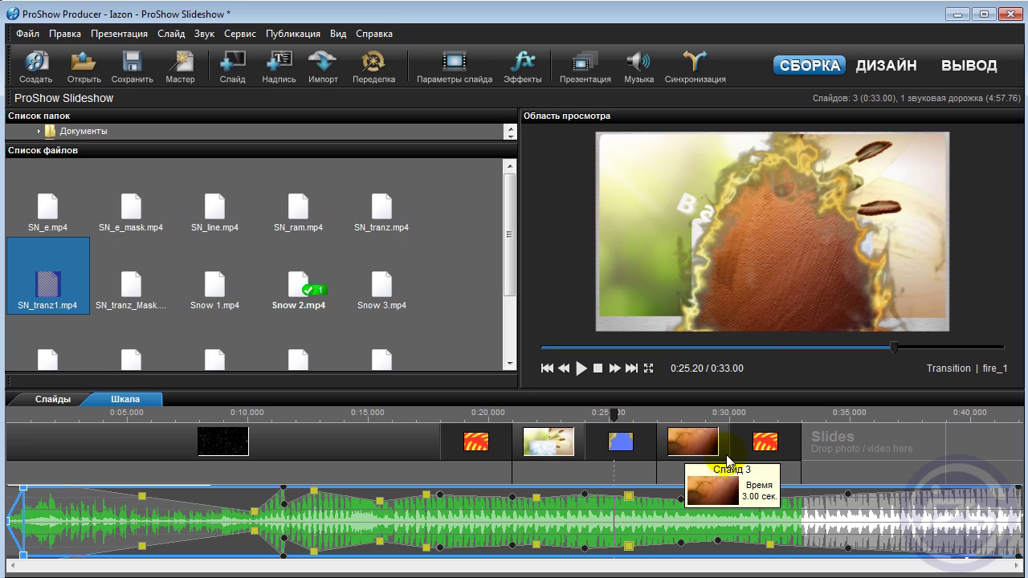